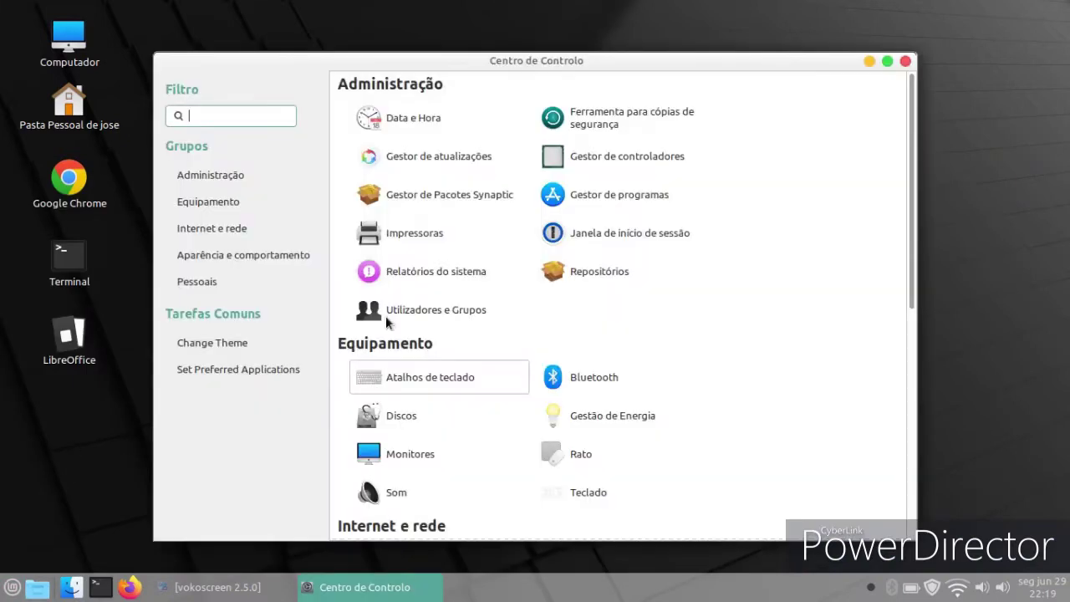
Open the Ecrã de boas vindas from the Aparência e comportamento group of the Centro de Controlo.
scroll(386, 314, "down", 1)
scroll(519, 317, "down", 4)
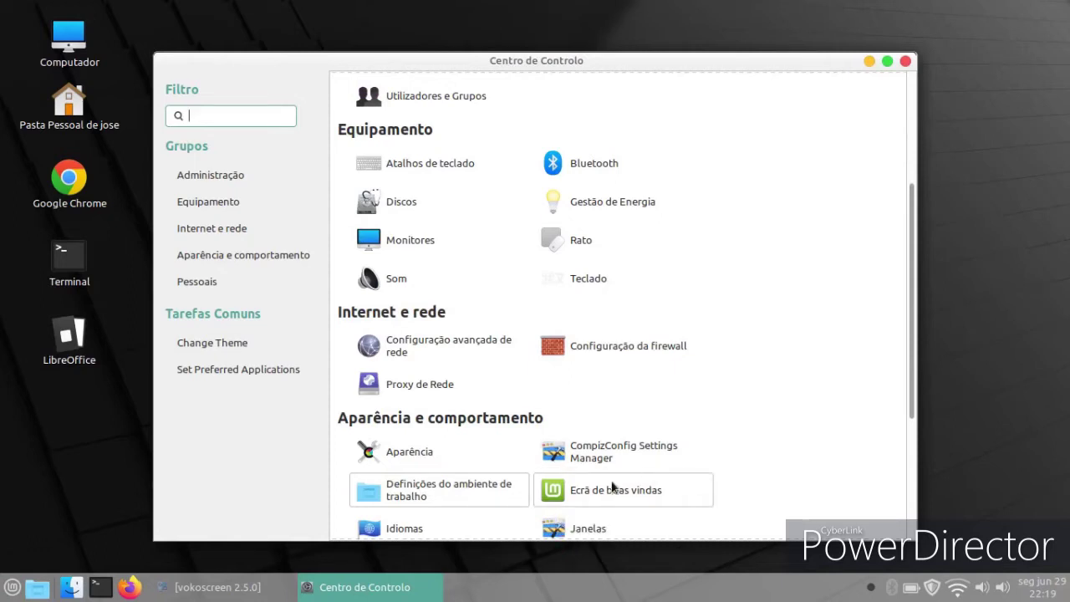
scroll(818, 307, "up", 3)
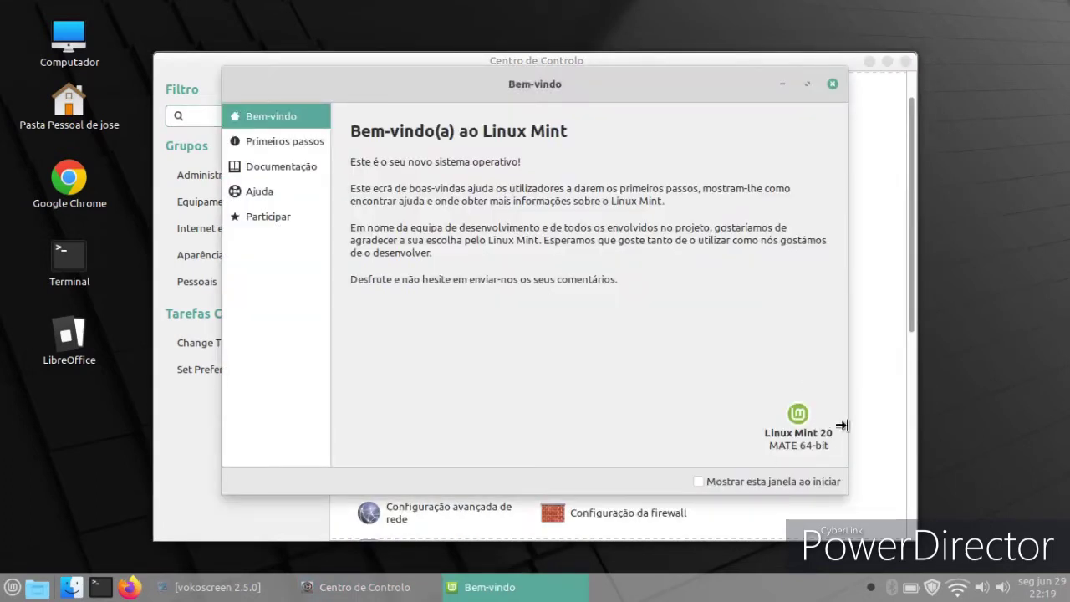
Switch the desktop to the dark theme in the Primeiros passos section of the welcome screen.
left_click(293, 140)
left_click(277, 168)
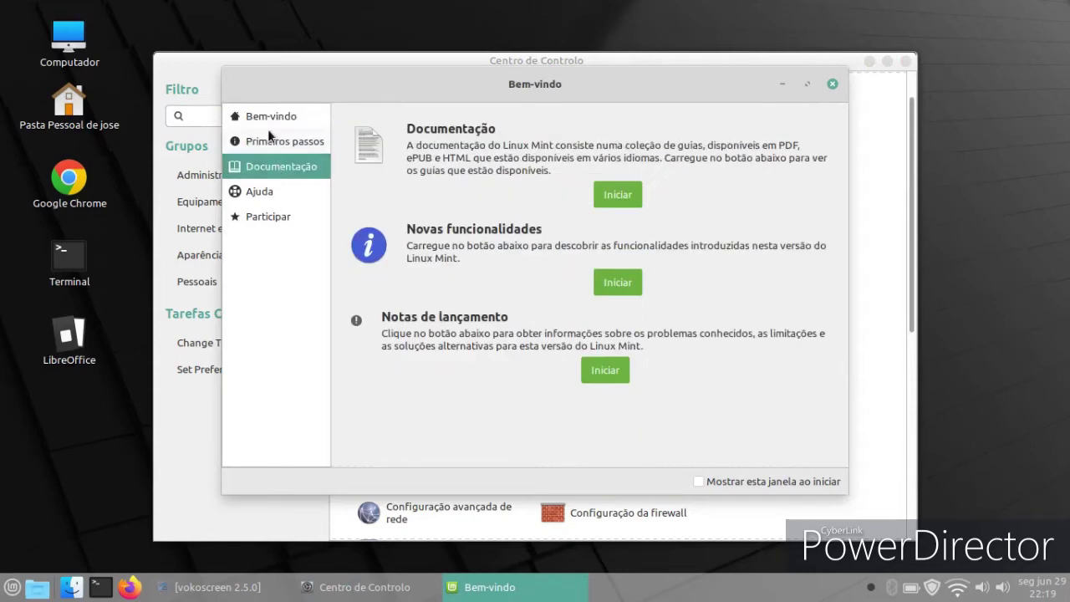
left_click(268, 138)
left_click(613, 214)
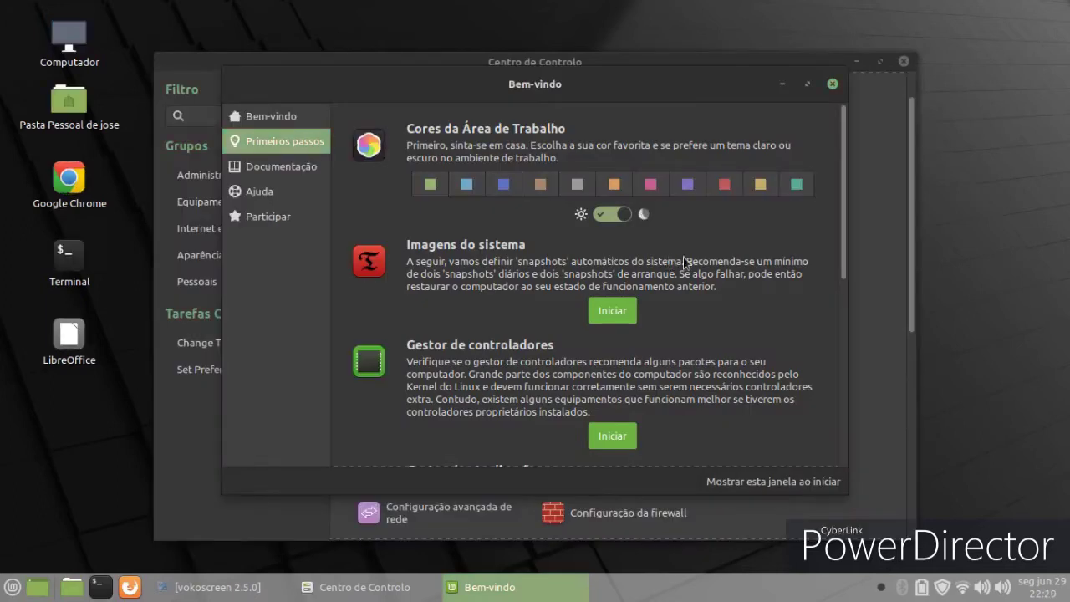
Review the remaining Primeiros passos entries and the Documentação, Ajuda and Participar sections of the welcome screen.
scroll(704, 259, "down", 1)
scroll(704, 260, "down", 7)
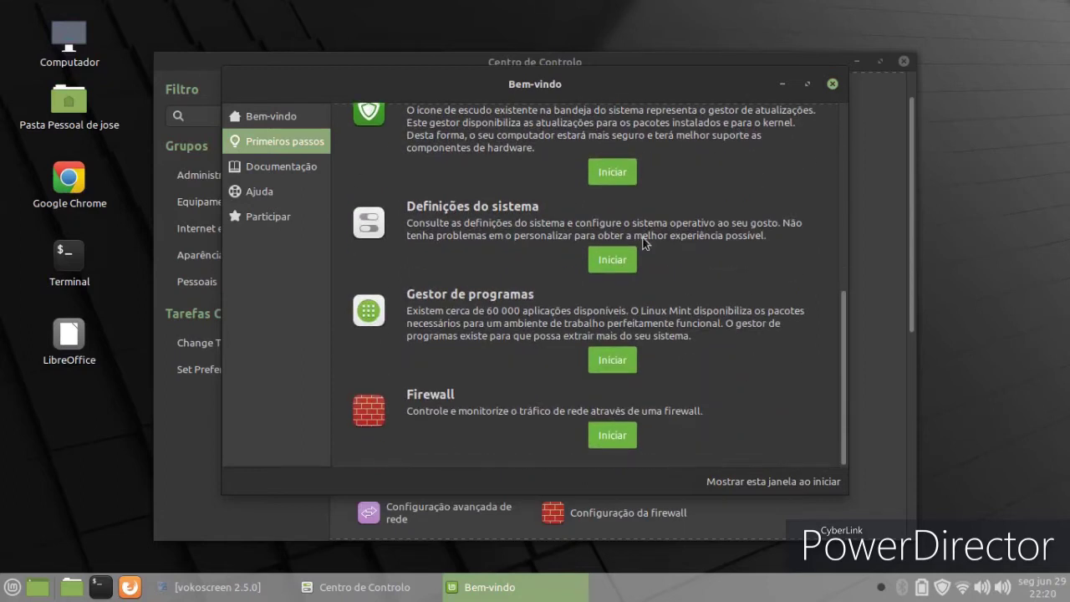
left_click(271, 167)
left_click(277, 193)
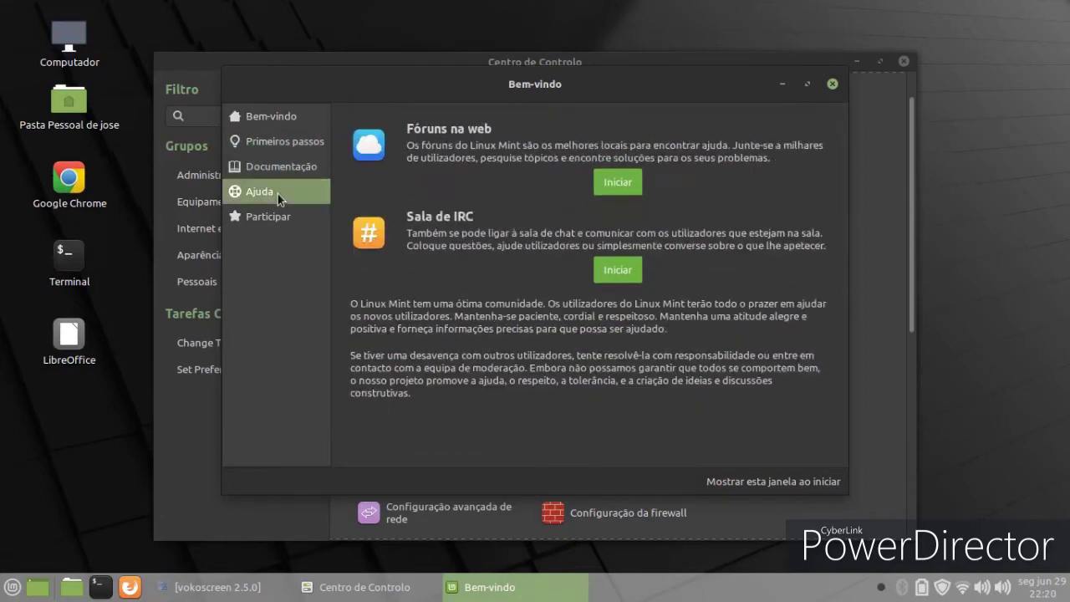
left_click(274, 217)
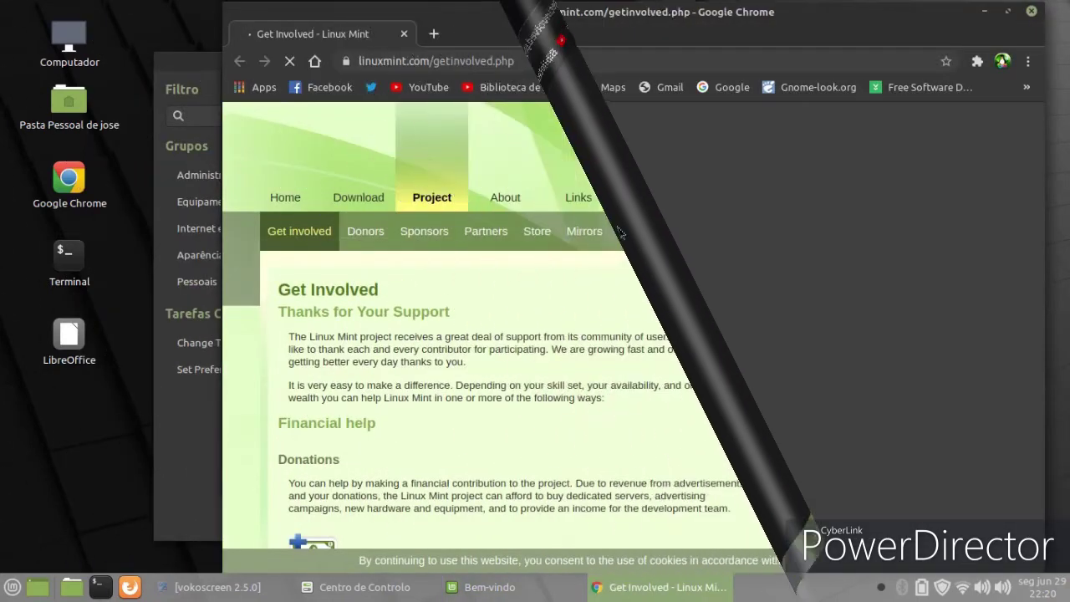
Close the Get Involved web page, the welcome screen and the Centro de Controlo.
left_click(1033, 12)
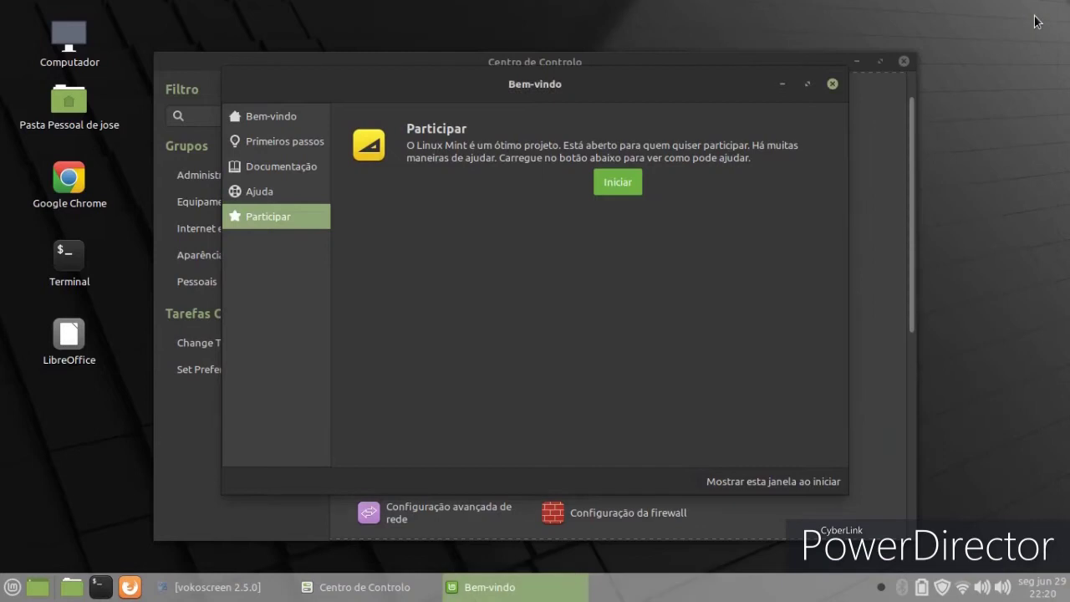
left_click(832, 85)
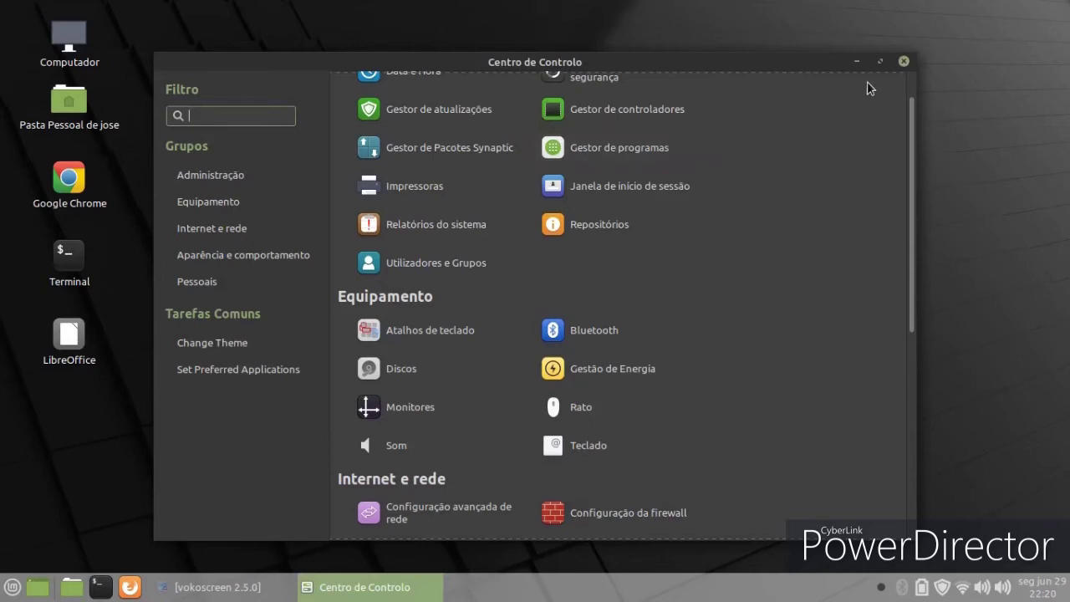
left_click(904, 61)
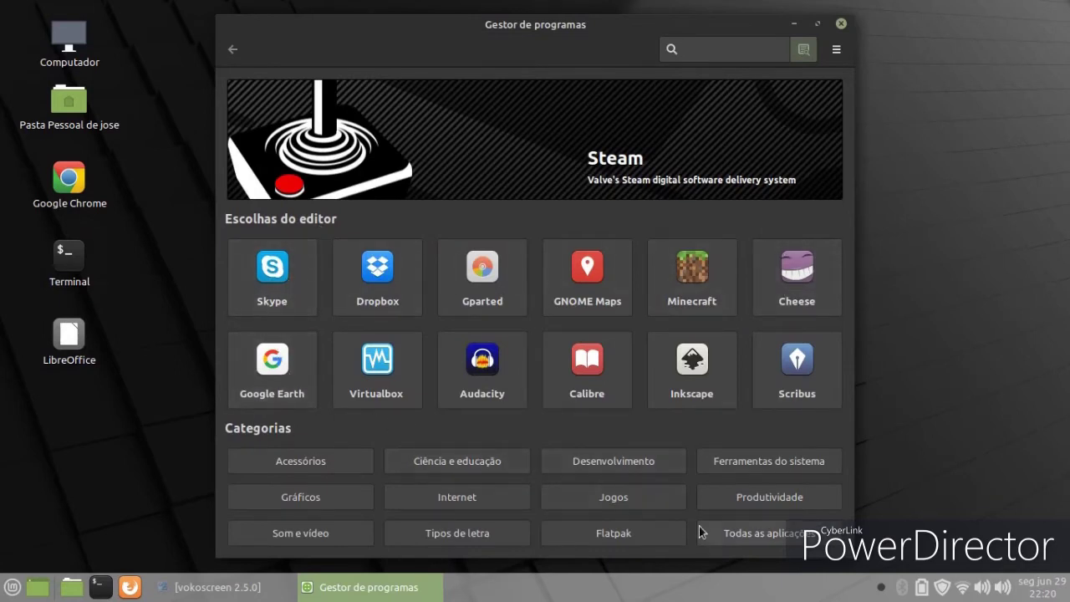
Browse the Flatpak category in the Gestor de programas and close the program.
left_click(641, 533)
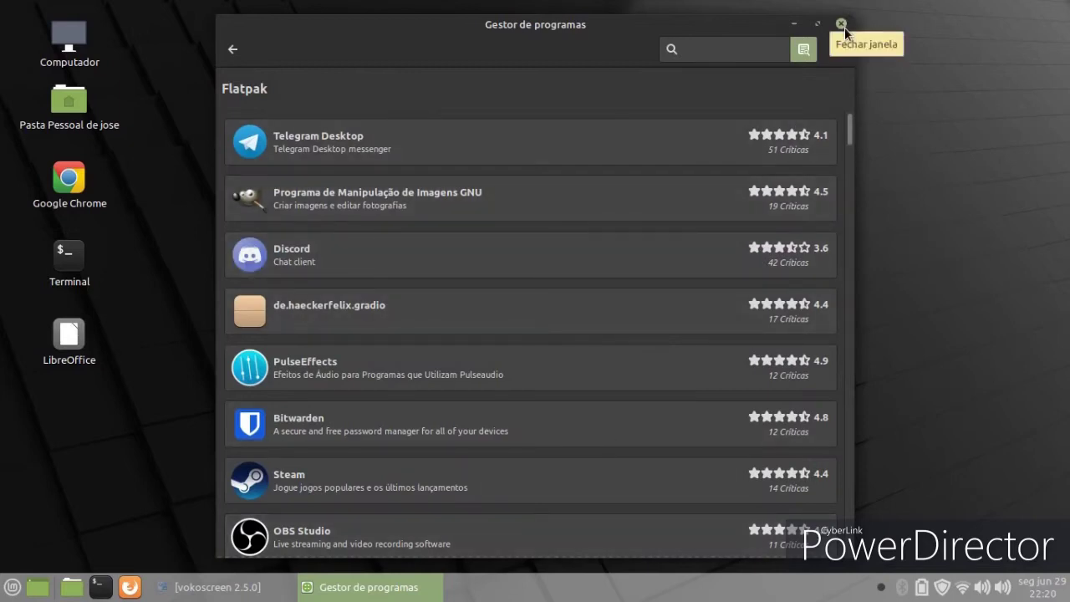
left_click(841, 24)
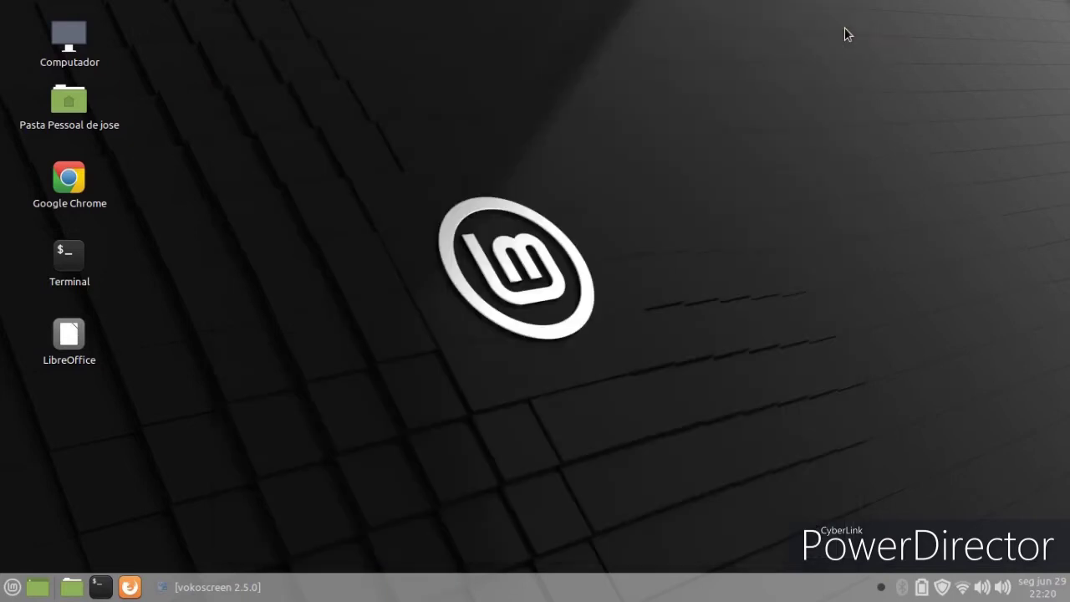
Examine the category icons and application lists under Todas as aplicações in the main menu.
left_click(12, 588)
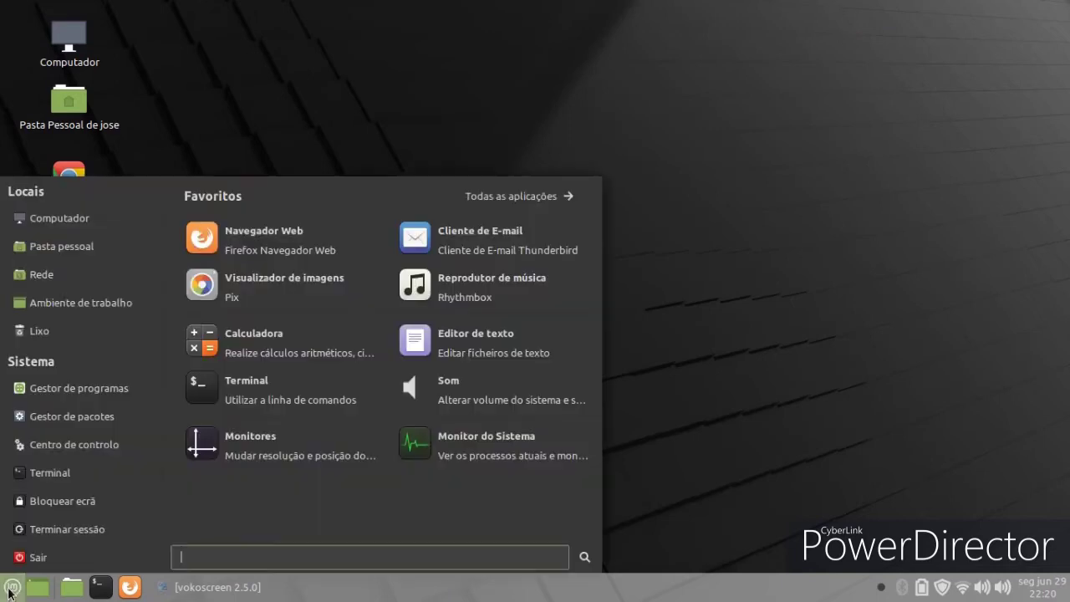
left_click(495, 202)
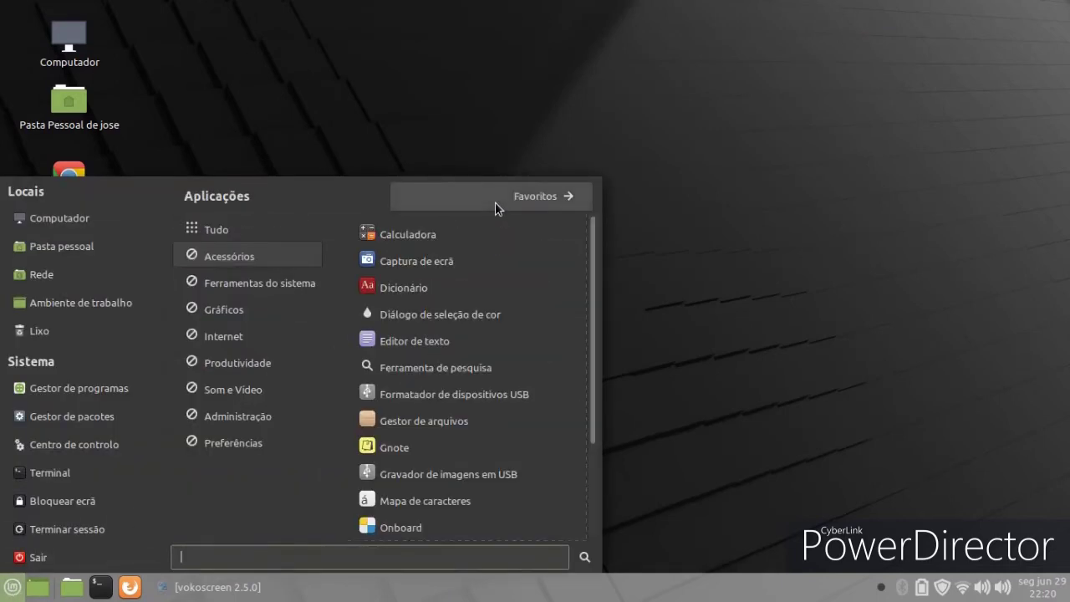
mouse_move(248, 361)
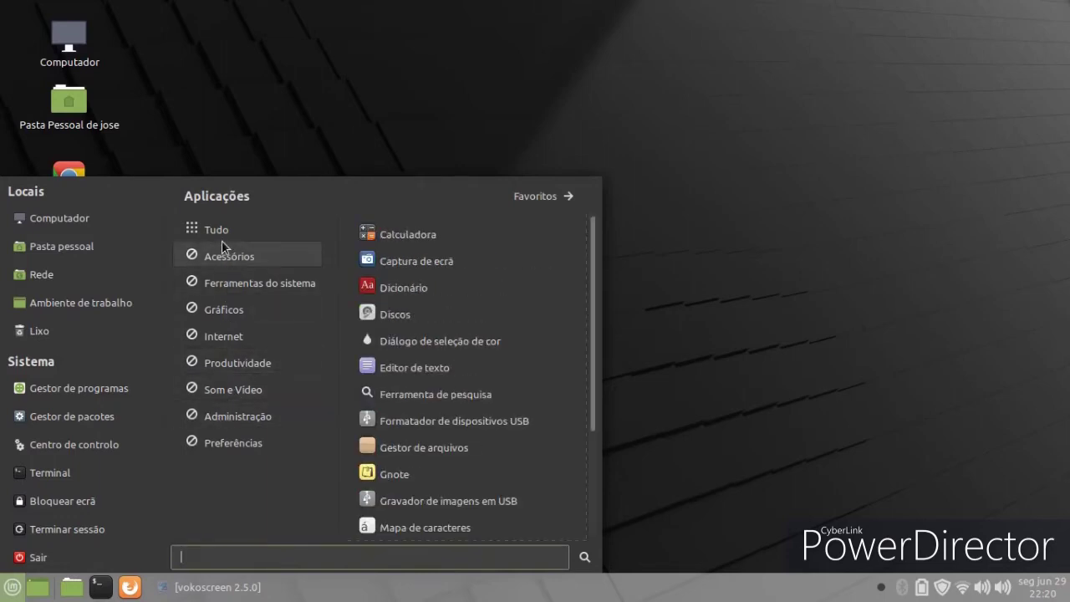
mouse_move(220, 232)
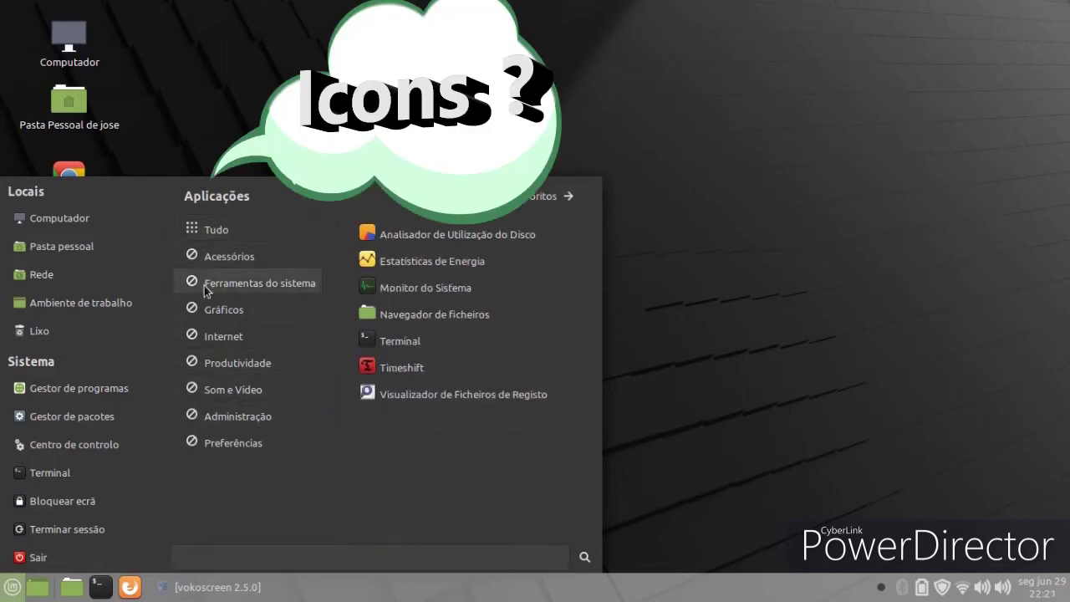
mouse_move(200, 305)
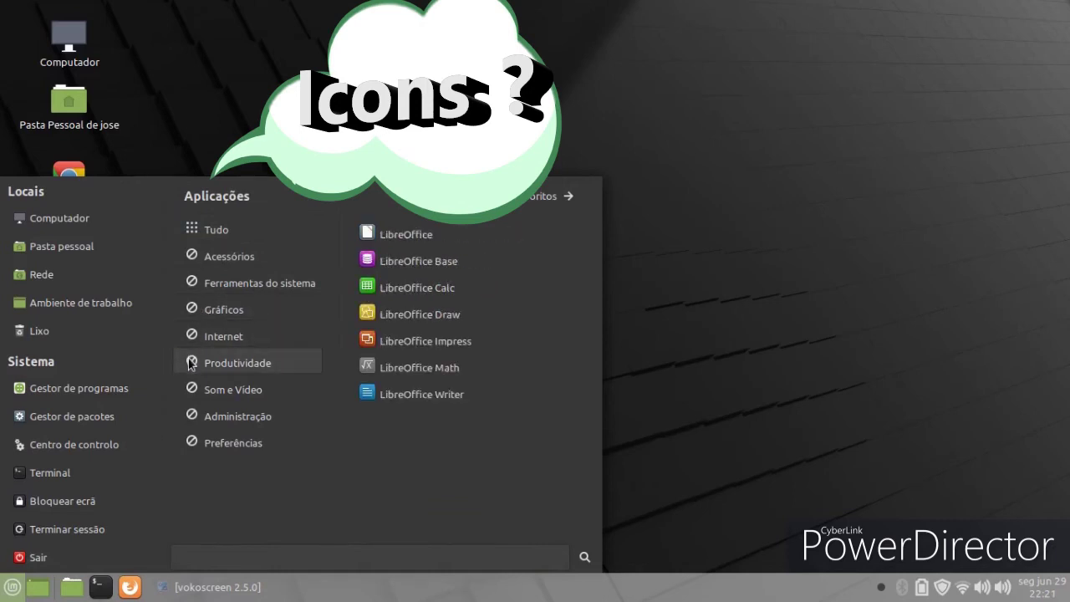
mouse_move(190, 384)
left_click(726, 298)
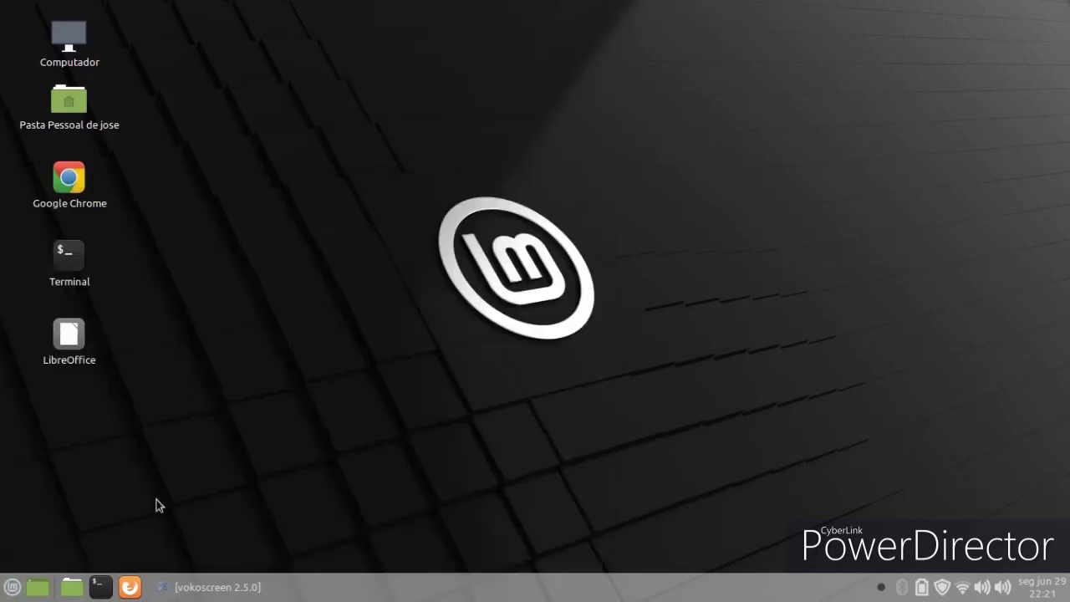
Open the preferences of the main menu.
right_click(13, 587)
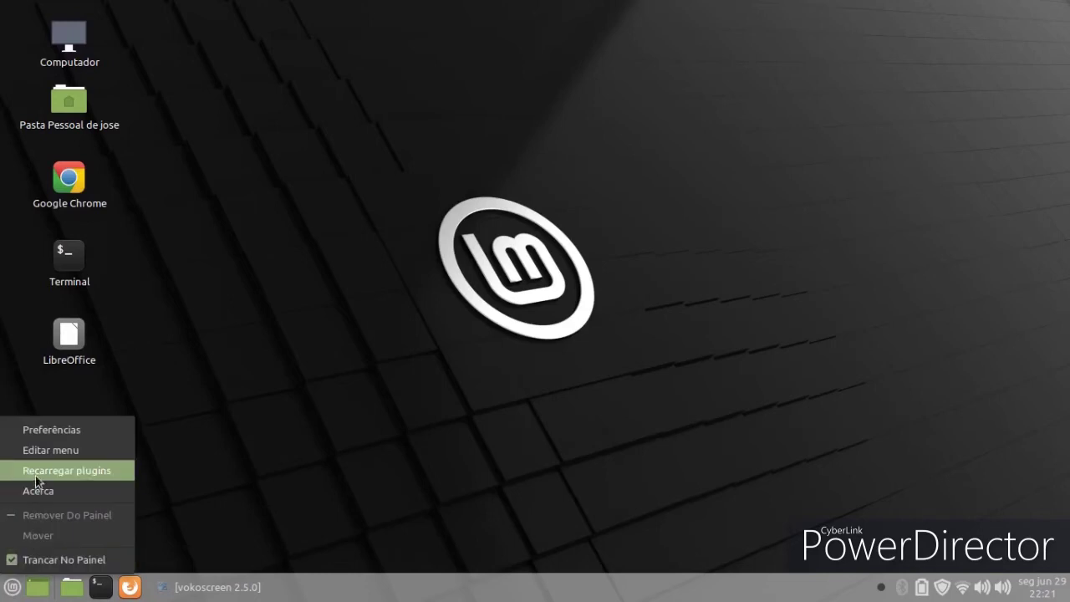
left_click(37, 434)
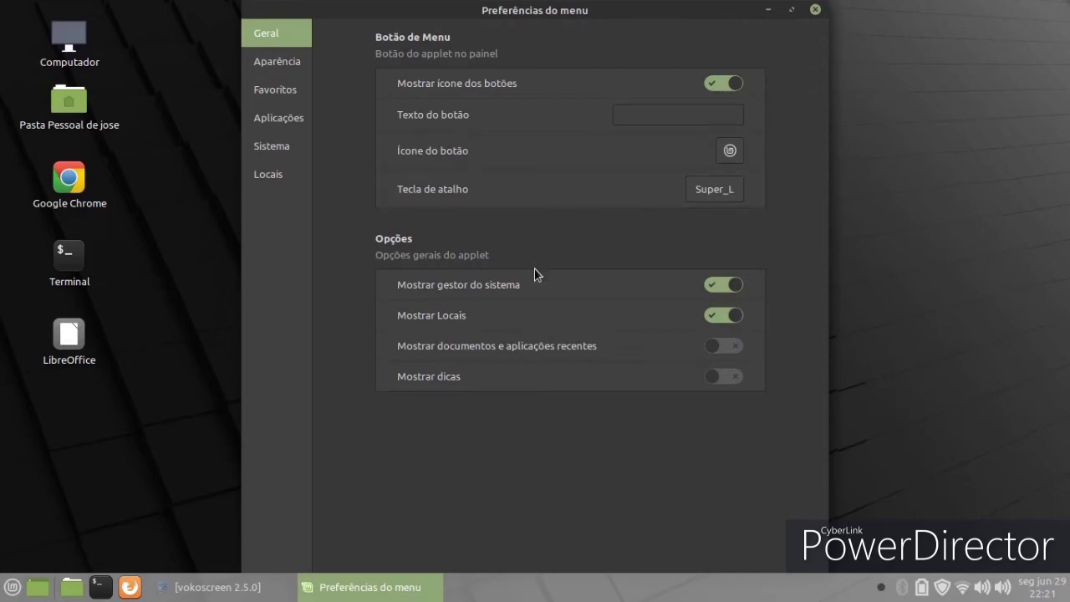
Try the Mostrar documentos e aplicações recentes option in the menu, turn it off again and check the menu.
left_click(721, 345)
left_click(3, 595)
left_click(2, 594)
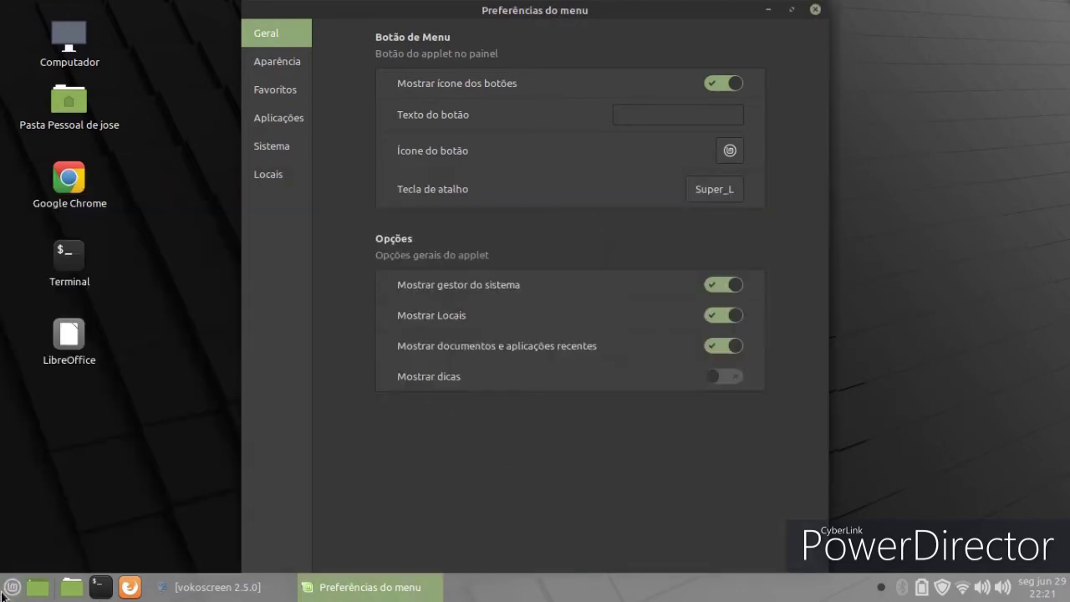
left_click(705, 346)
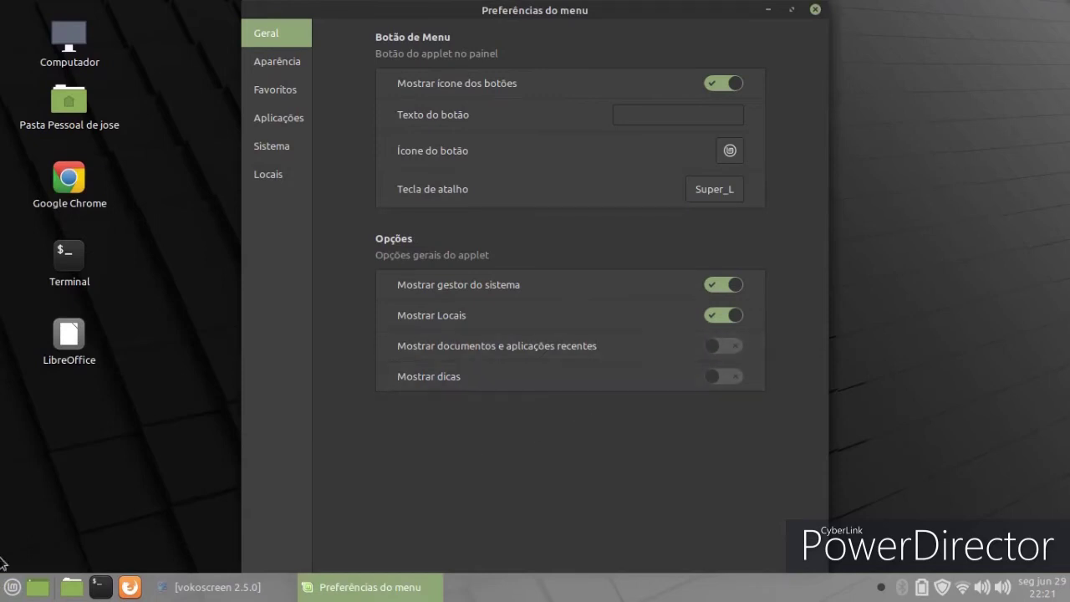
left_click(2, 594)
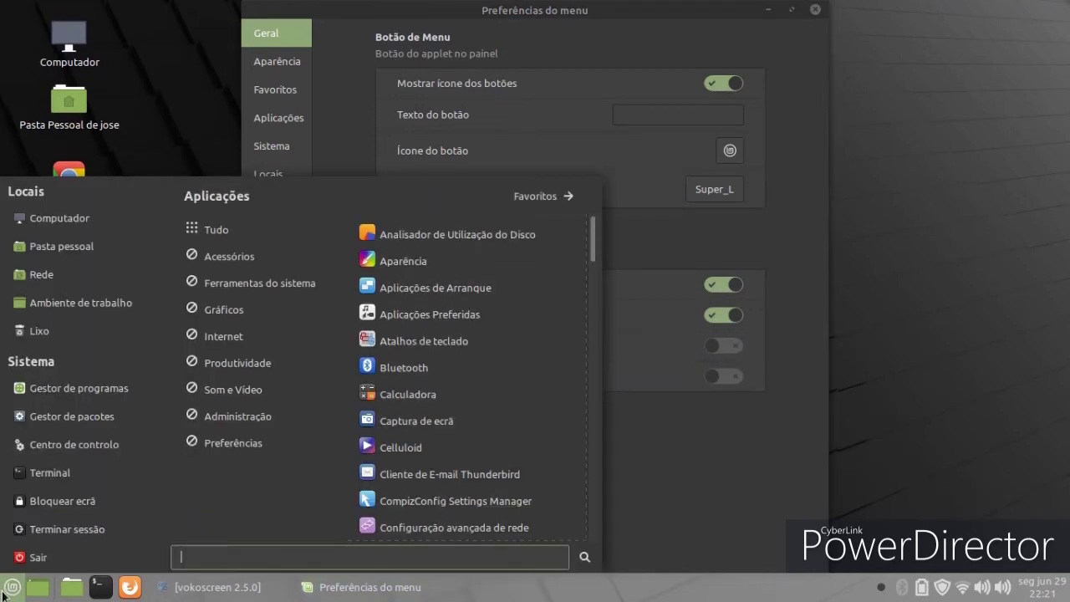
left_click(663, 474)
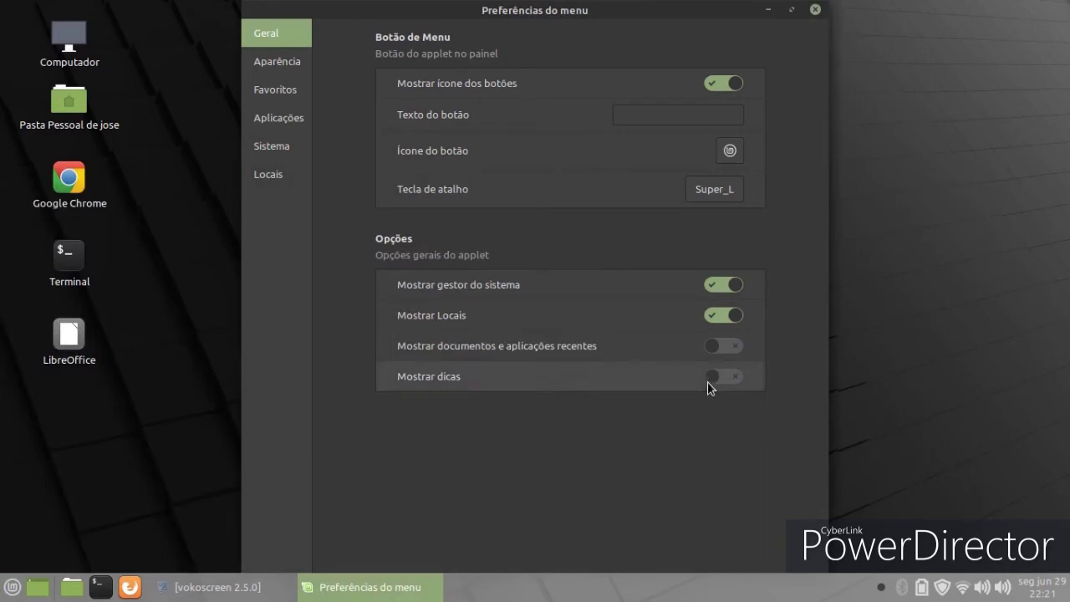
Enable Mostrar dicas in the general menu options and check the main menu.
left_click(717, 377)
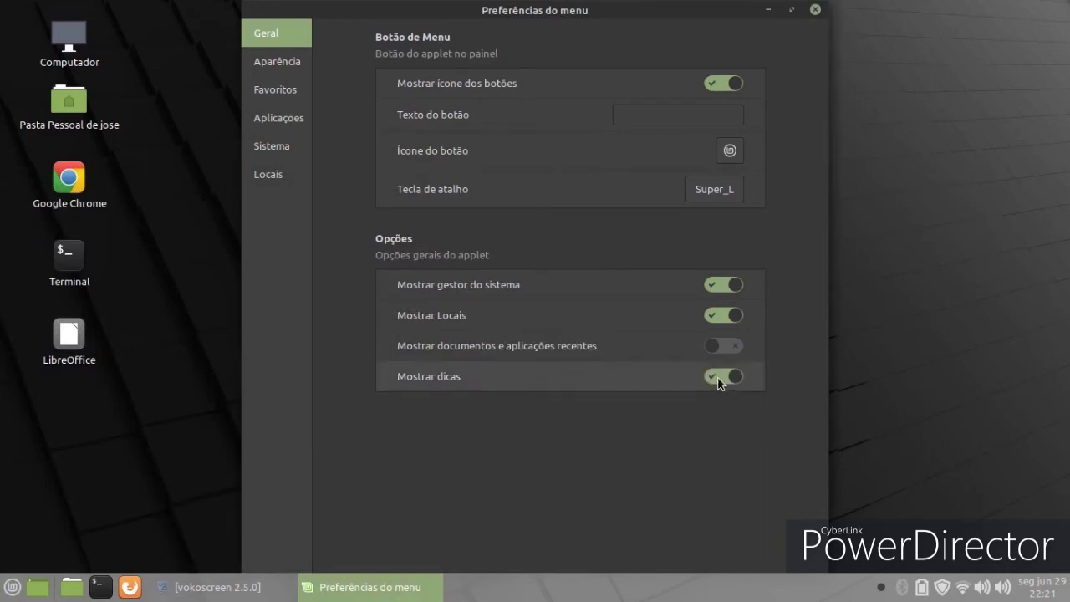
left_click(3, 588)
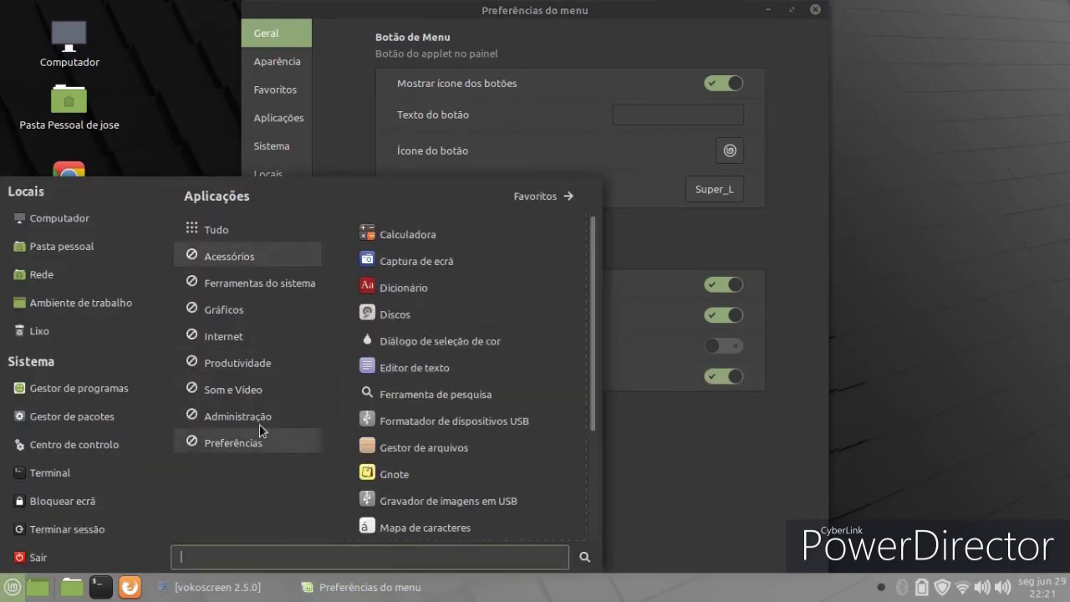
left_click(758, 507)
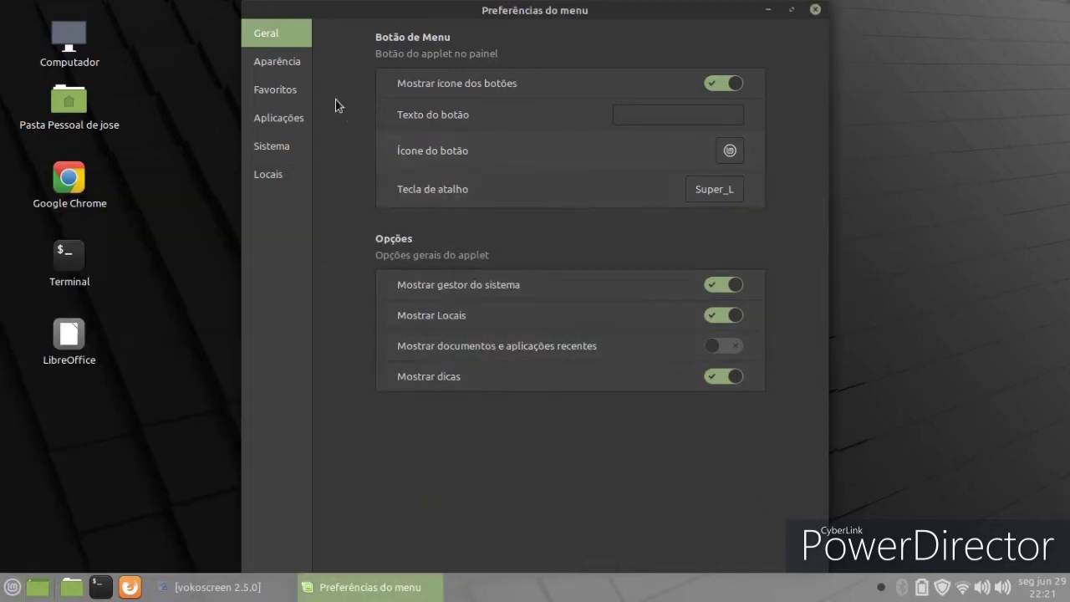
Look through the Aparência and Favoritos preferences, and enable Mostrar barra de pesquisa em cima for Aplicações, checking it in the menu.
left_click(295, 70)
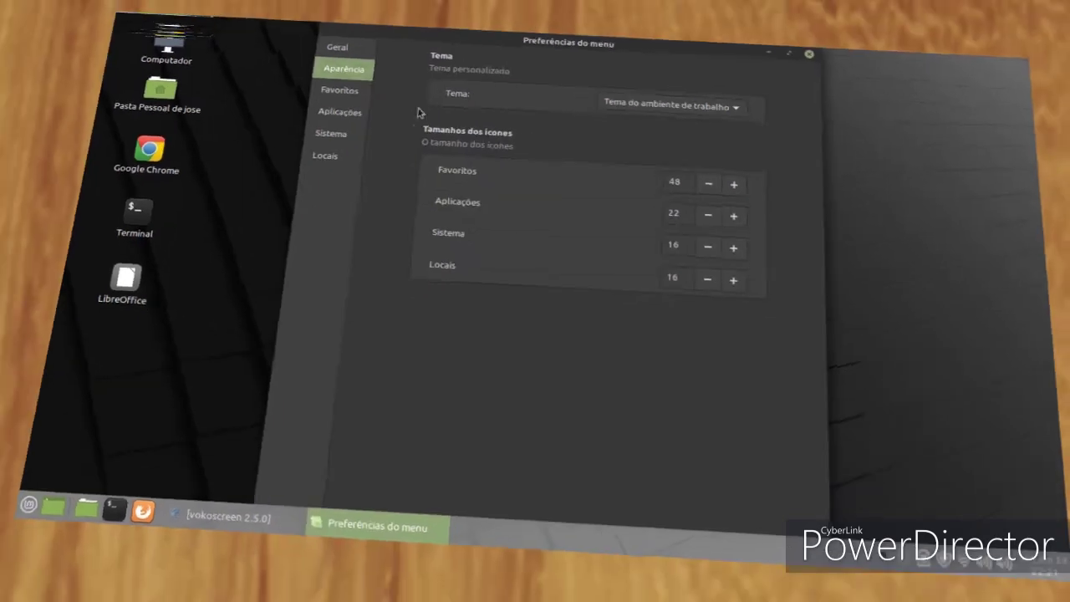
left_click(275, 89)
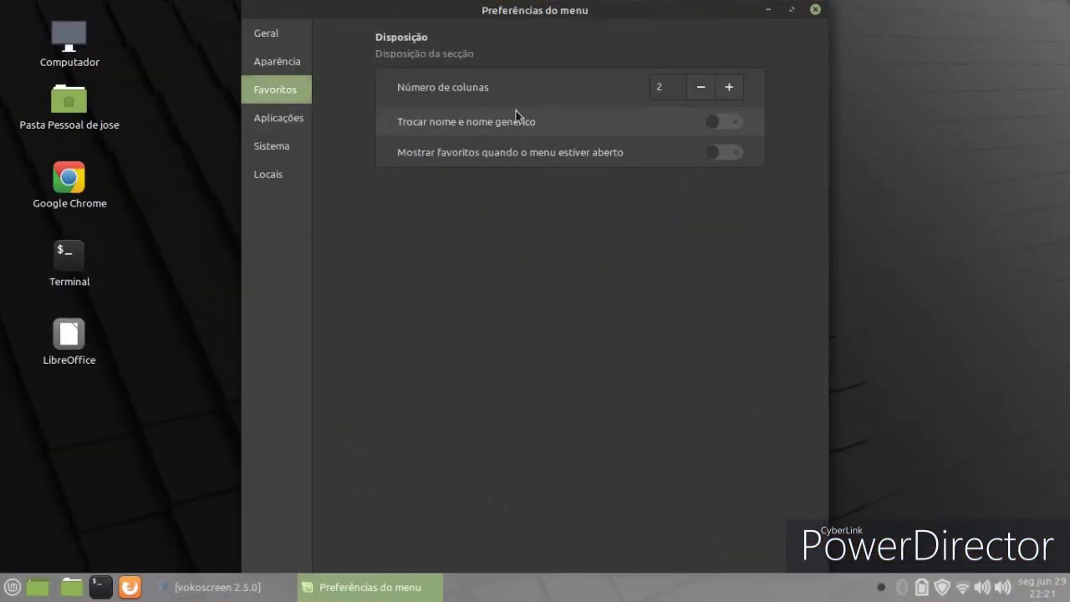
left_click(309, 118)
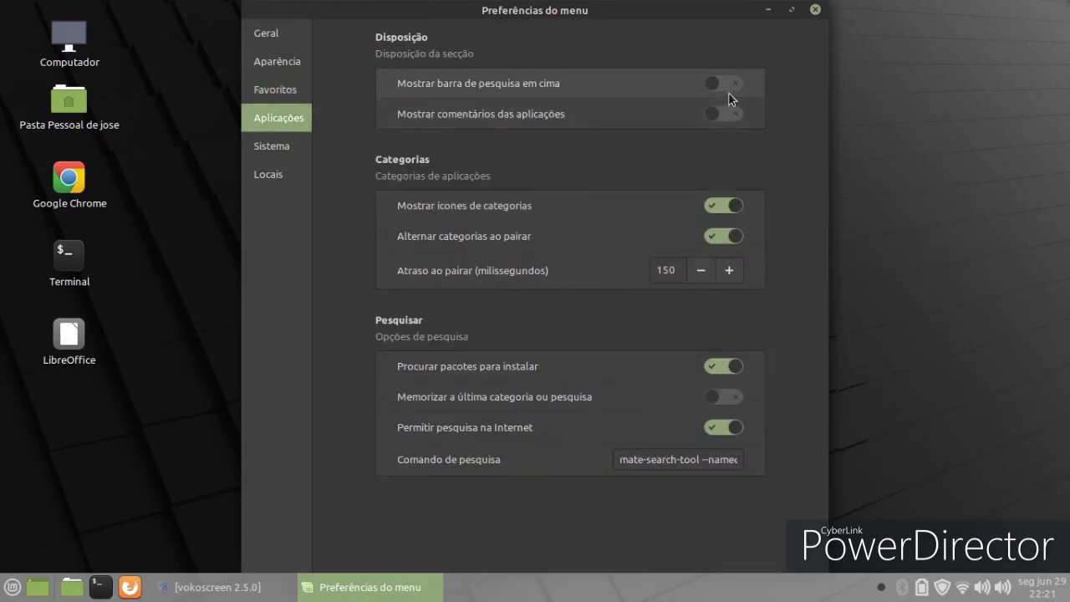
left_click(4, 585)
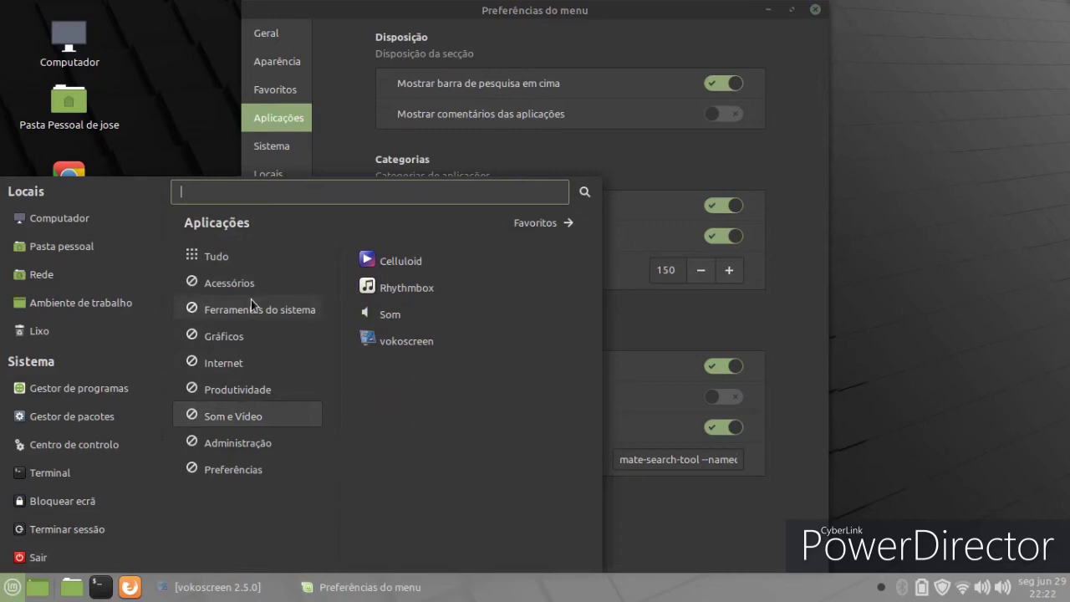
left_click(860, 335)
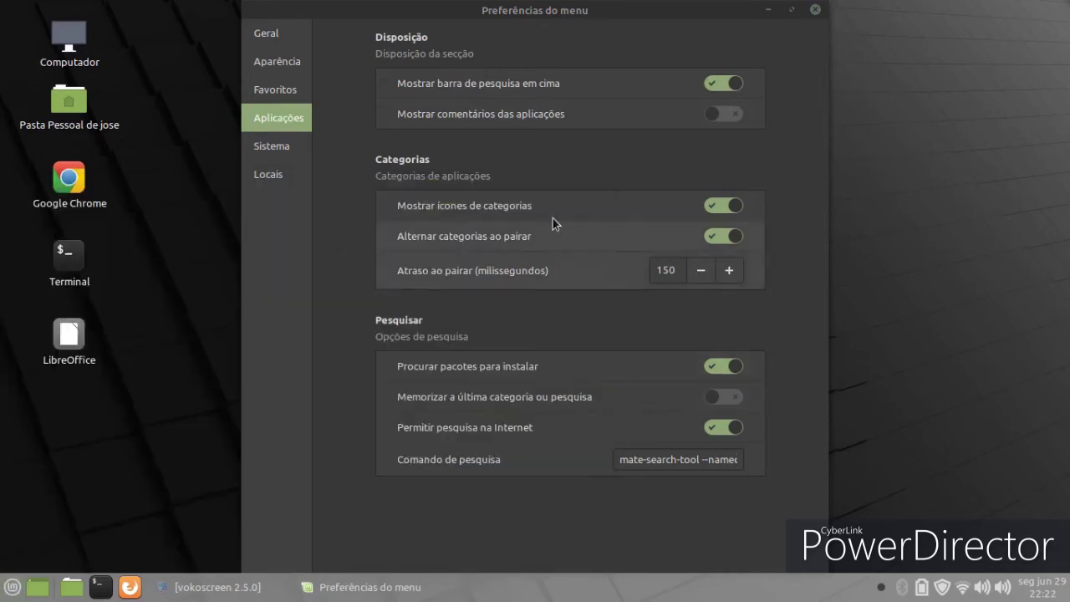
Enable Altura personalizada for the Sistema section, set its height to 185 and check the main menu.
left_click(283, 154)
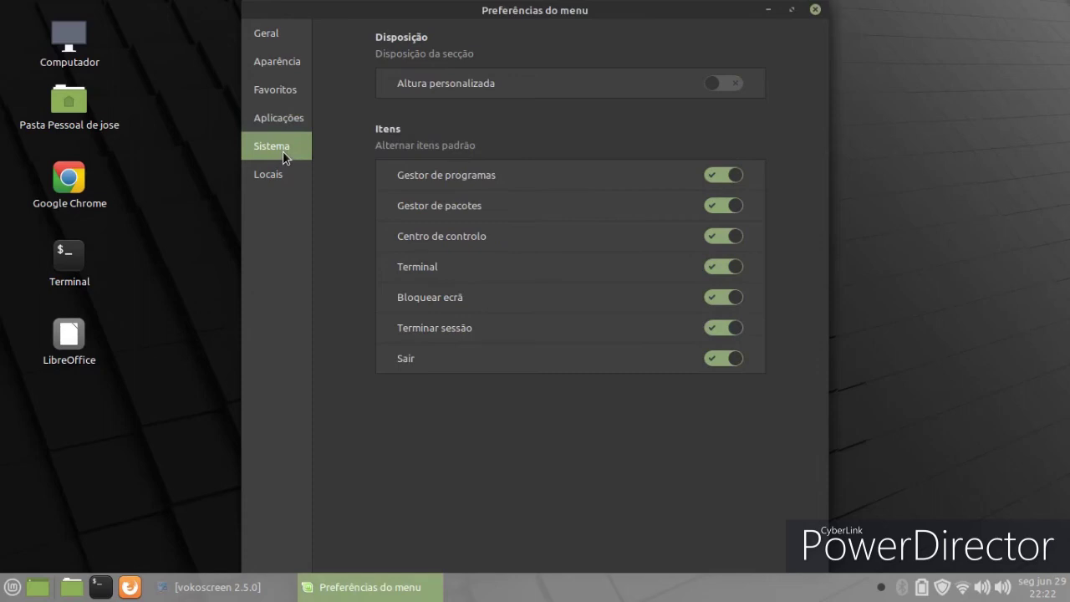
left_click(711, 92)
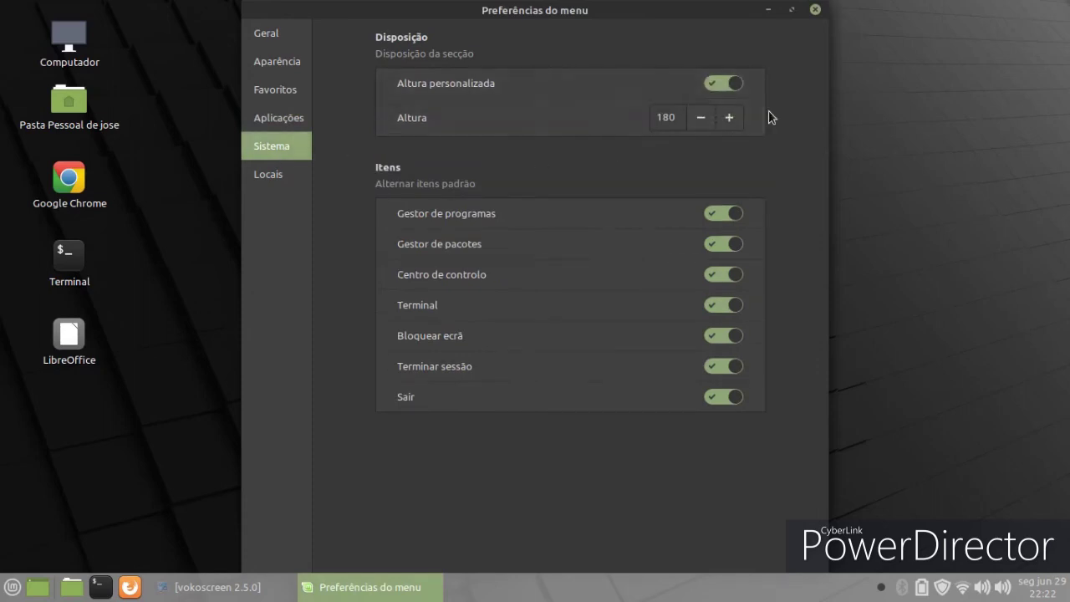
left_click(728, 119)
left_click(728, 119)
left_click(728, 118)
double_click(728, 119)
left_click(11, 588)
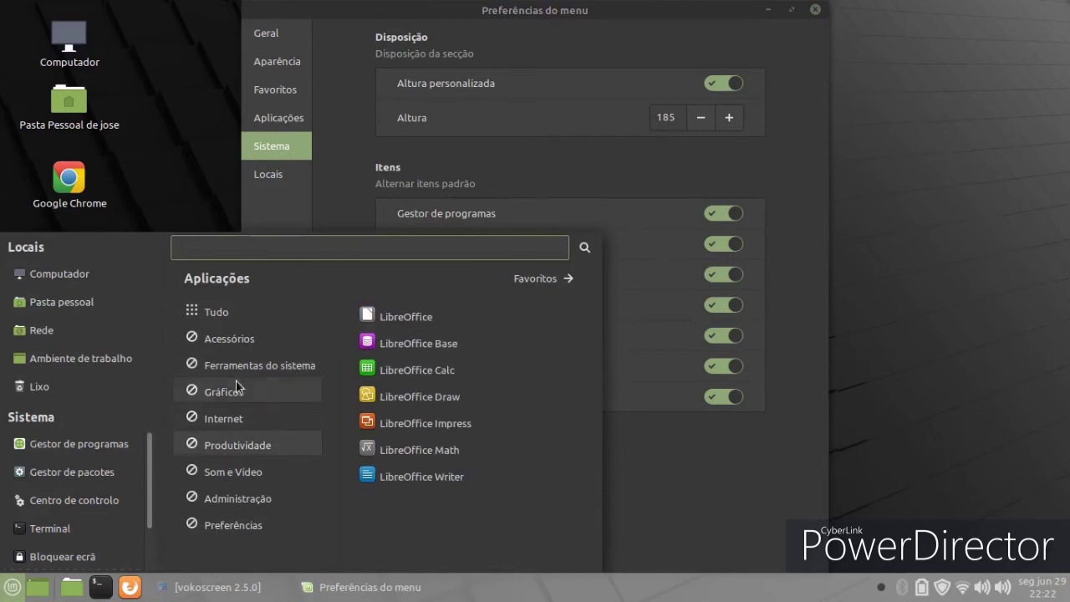
Set the custom height of the Sistema section to 190 and check the main menu.
mouse_move(217, 312)
left_click(825, 465)
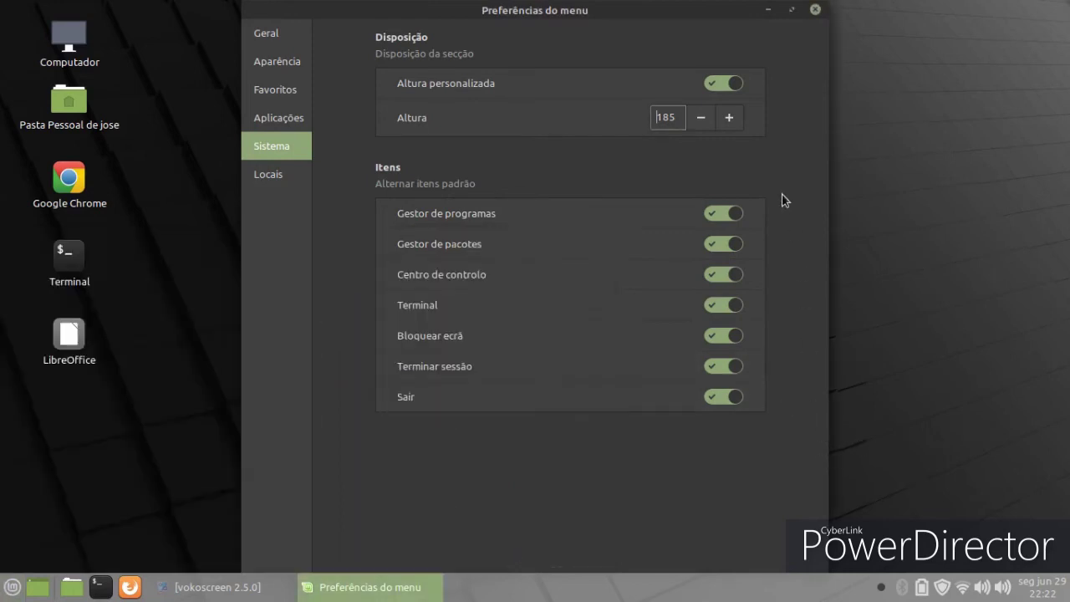
left_click(729, 118)
left_click(729, 117)
left_click(729, 118)
left_click(729, 117)
left_click(729, 118)
left_click(11, 588)
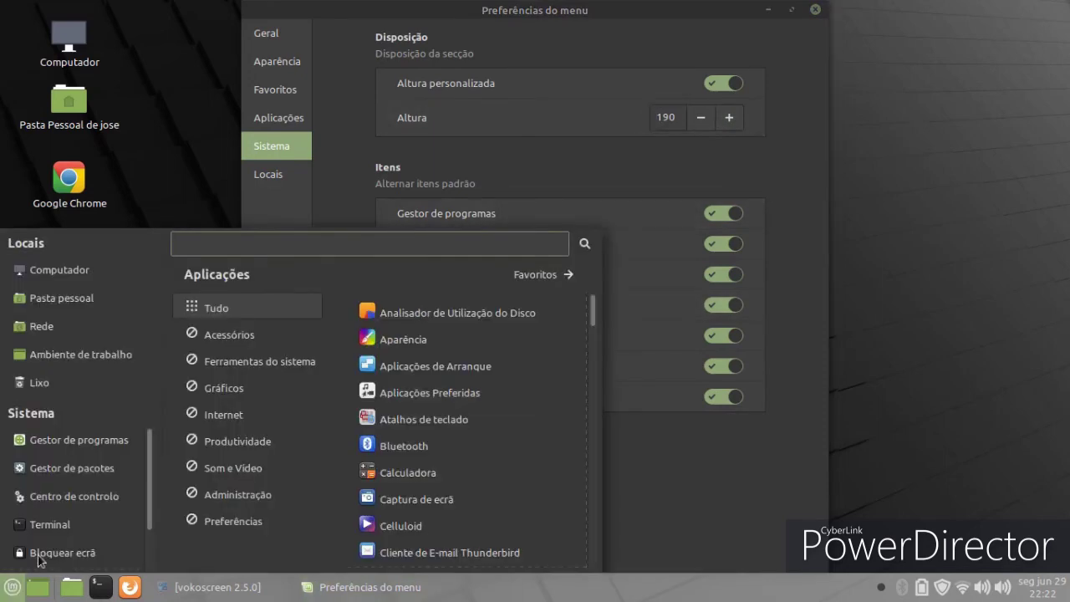
Look through the application categories, open CompizConfig Settings Manager from Preferências, dismiss its caution notice and close it.
mouse_move(250, 441)
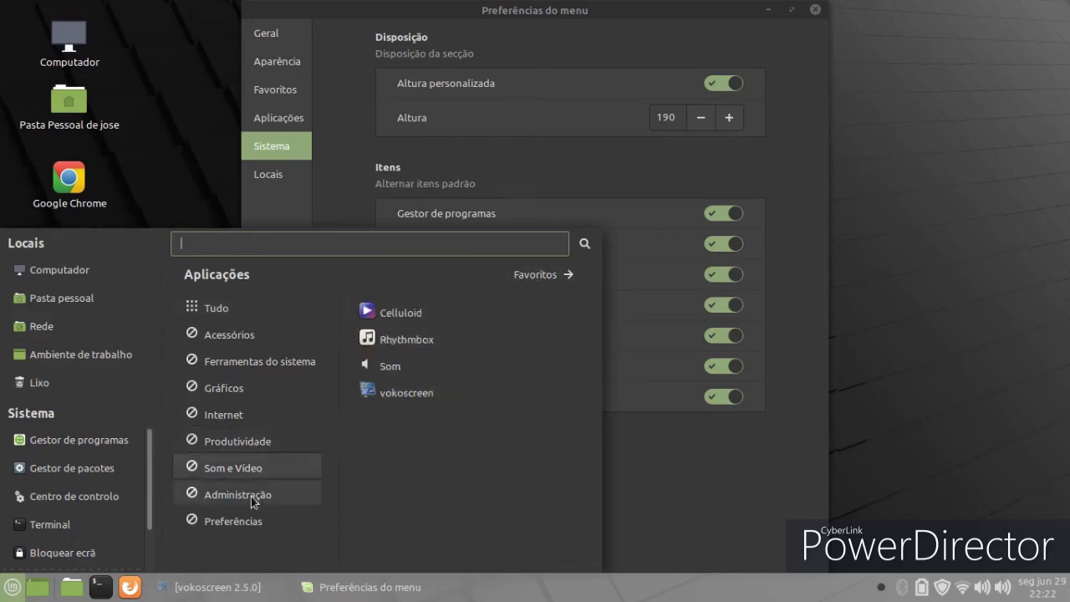
mouse_move(247, 522)
scroll(483, 406, "down", 1)
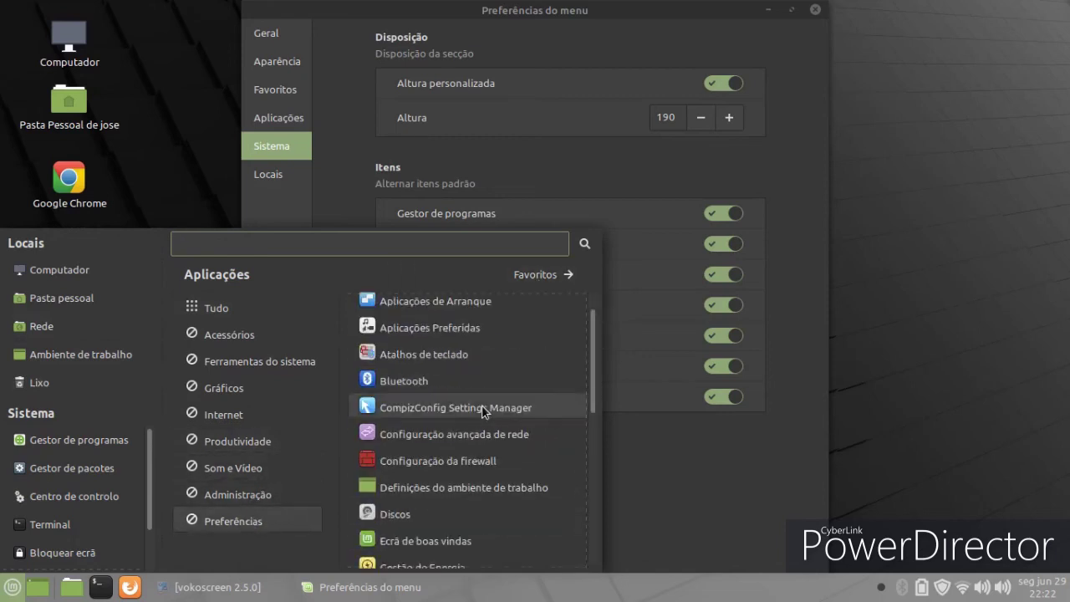
left_click(482, 406)
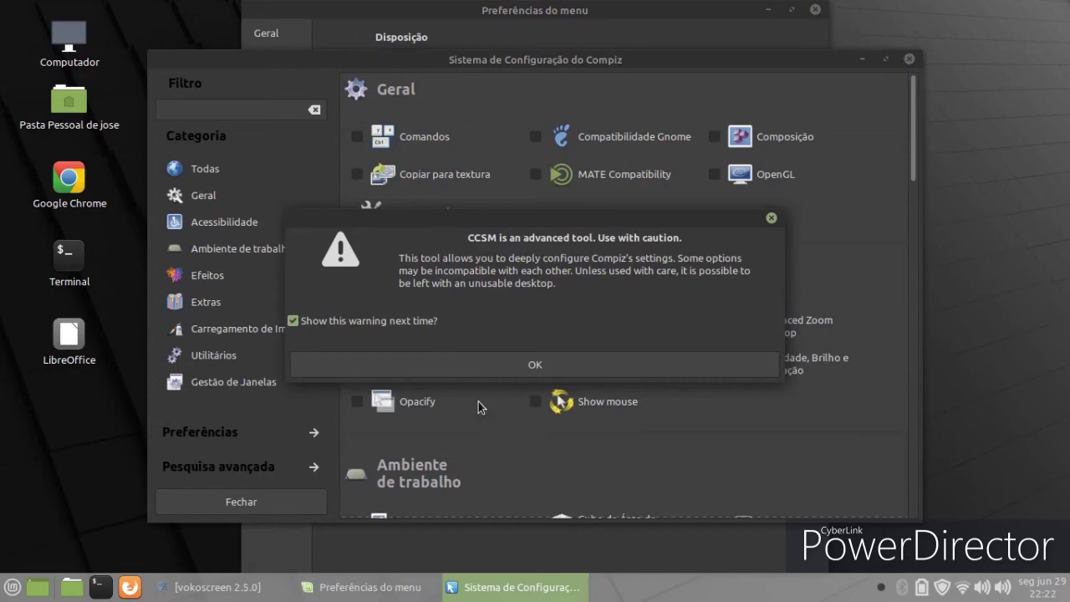
left_click(479, 371)
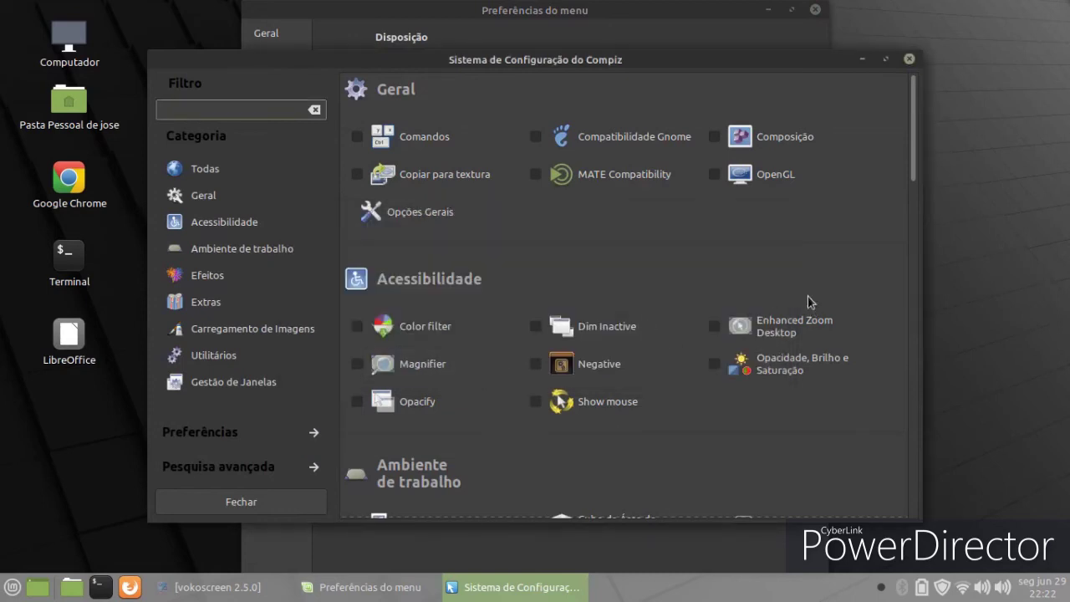
left_click(906, 59)
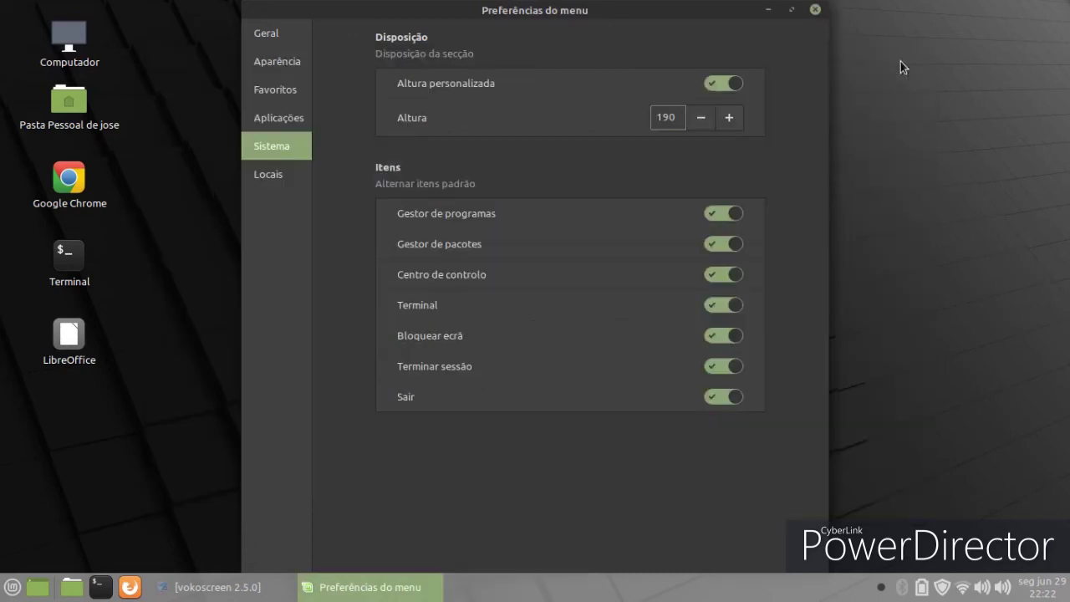
Disable Altura personalizada for the Sistema section, close the menu preferences and check the main menu.
left_click(710, 83)
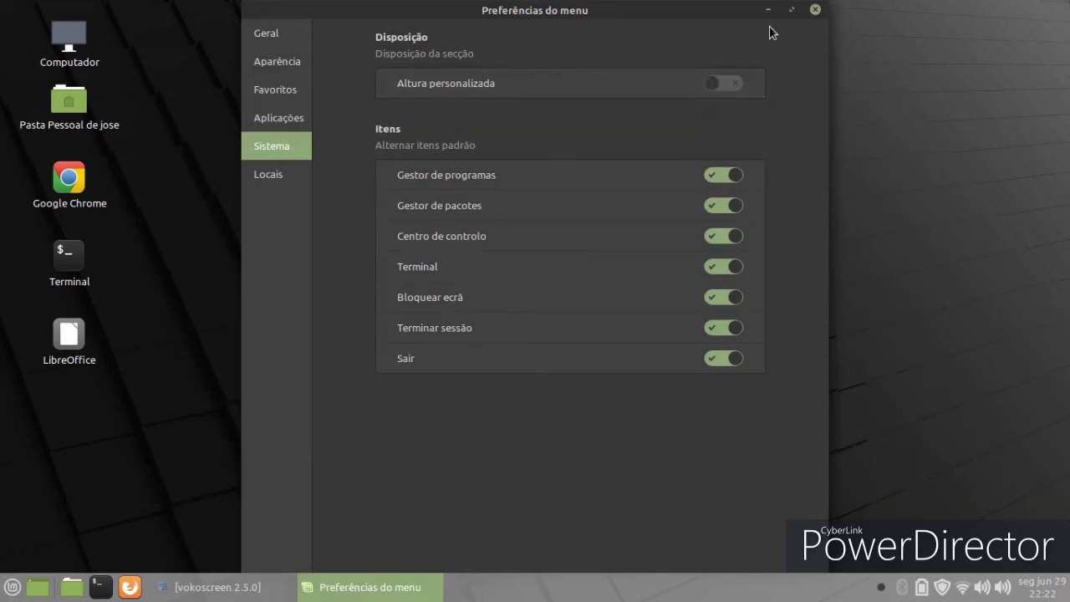
left_click(814, 10)
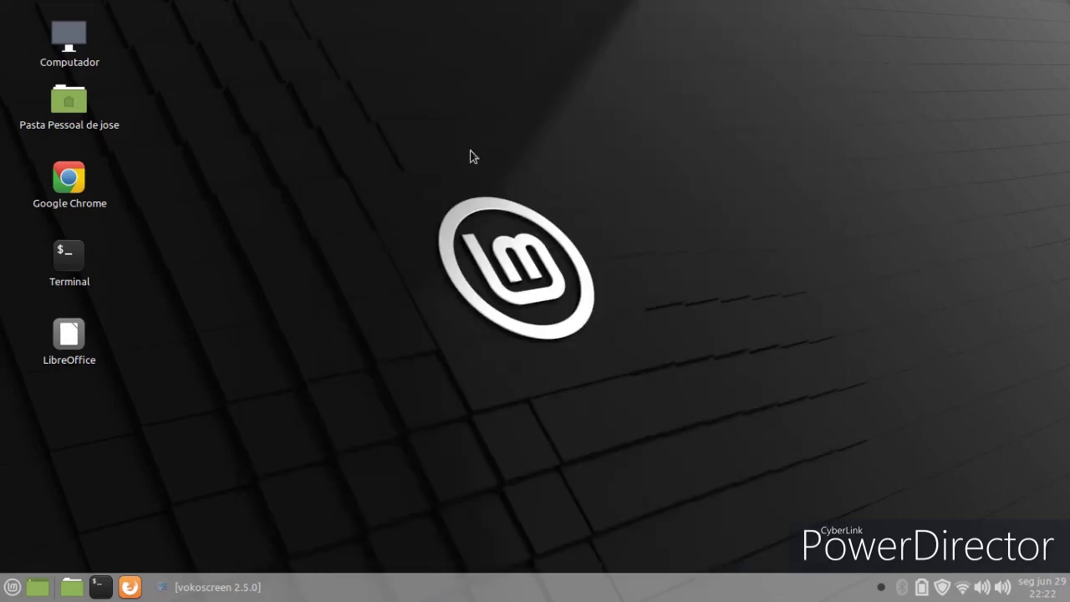
left_click(7, 589)
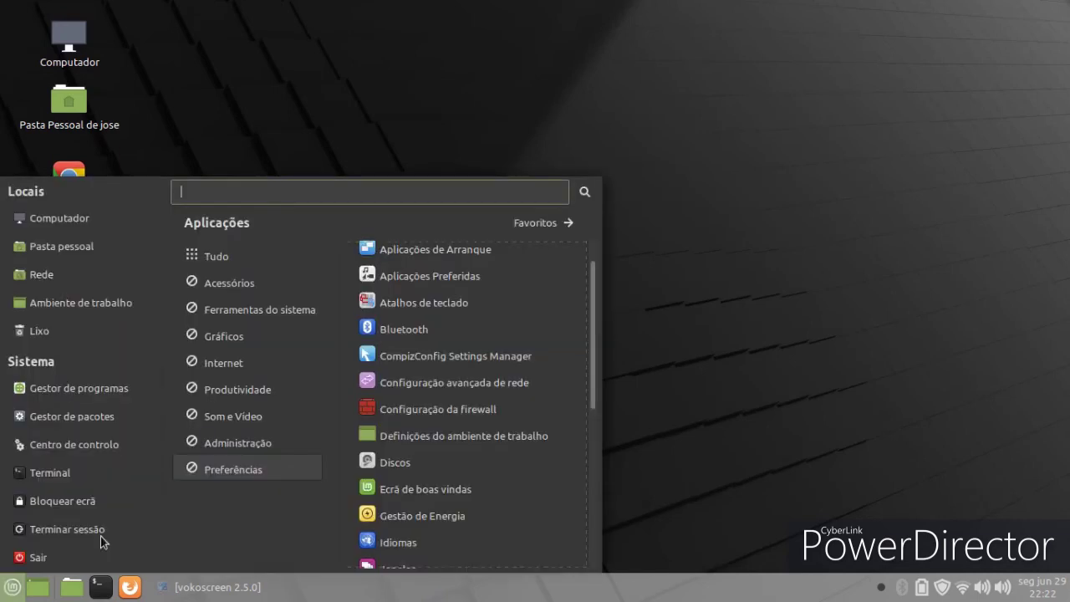
left_click(759, 340)
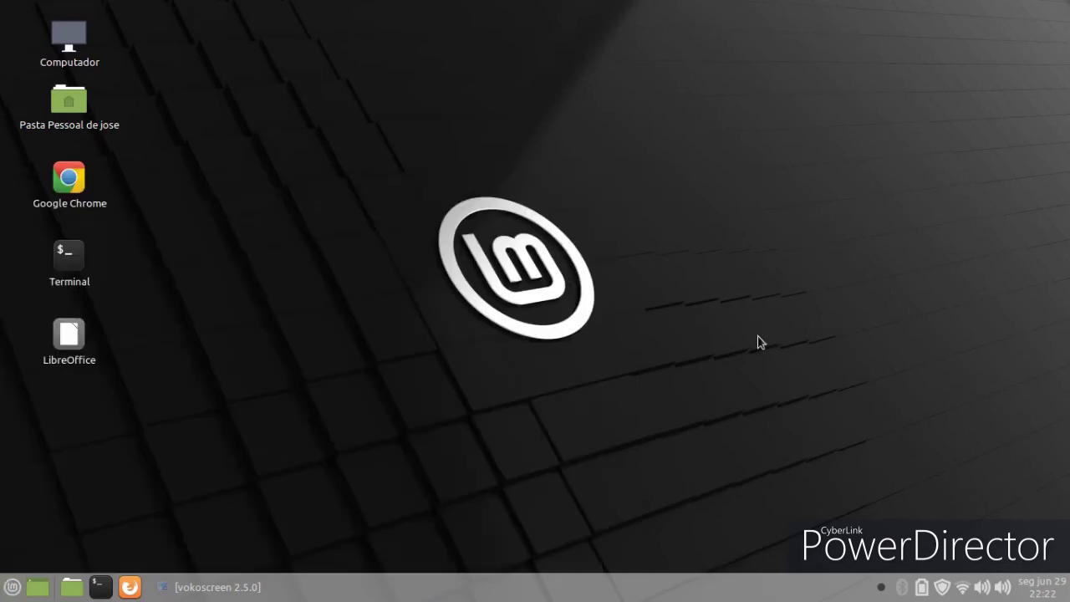
Open Gnome-look.org in Google Chrome and browse its Cursors category down to the Mac os cursor entry.
double_click(82, 189)
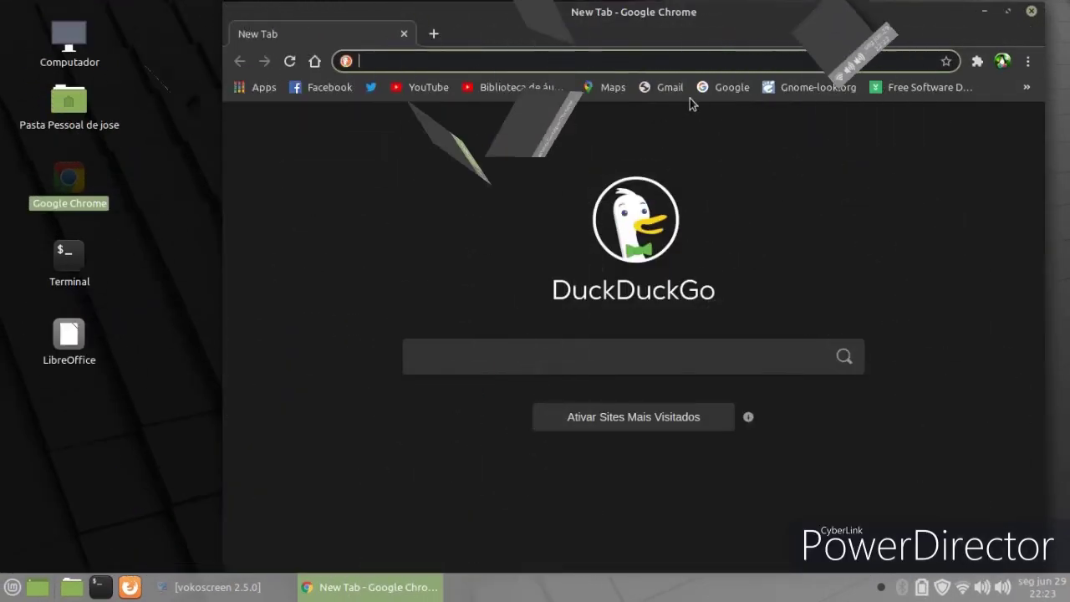
left_click(709, 88)
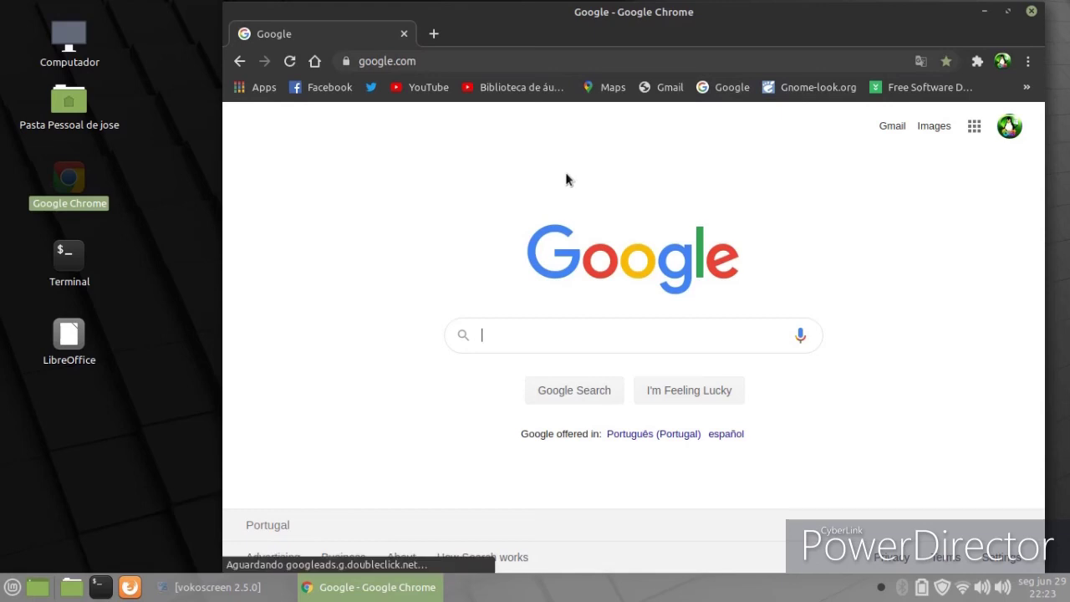
left_click(790, 88)
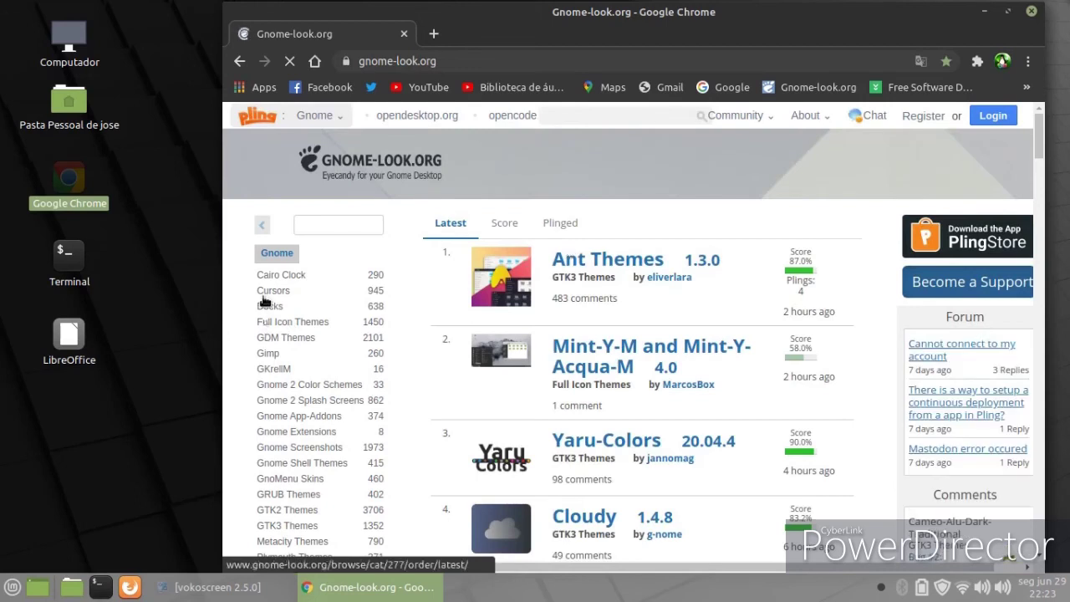
left_click(365, 294)
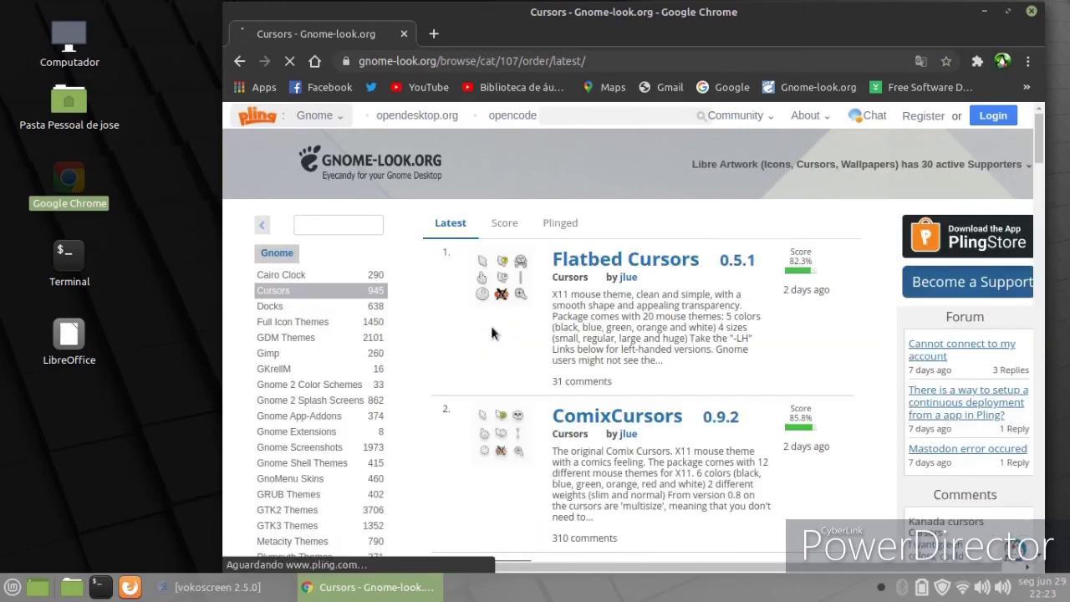
scroll(491, 333, "down", 1)
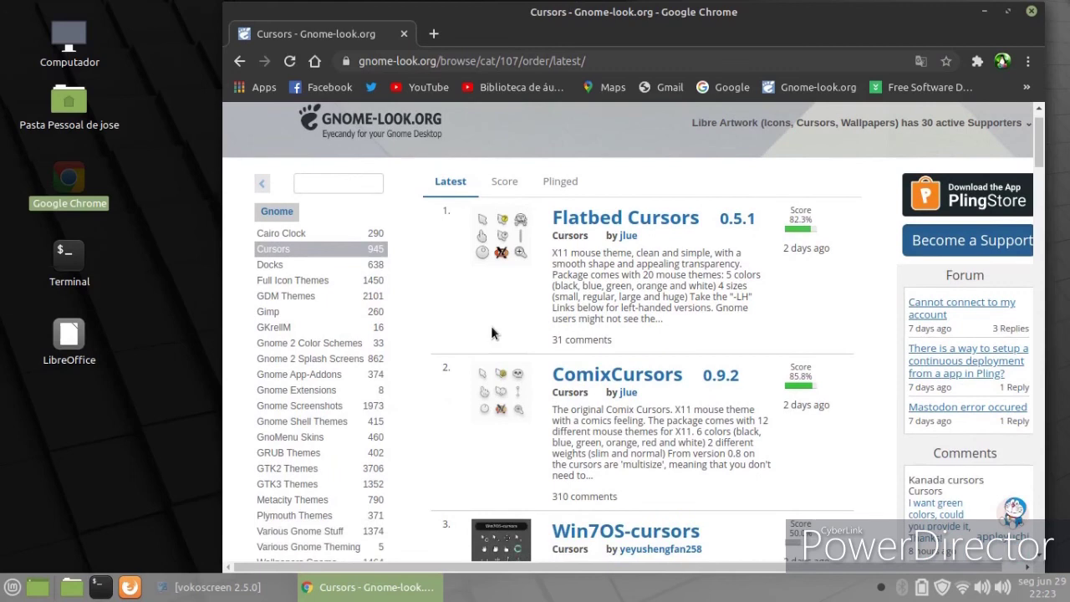
scroll(491, 332, "down", 6)
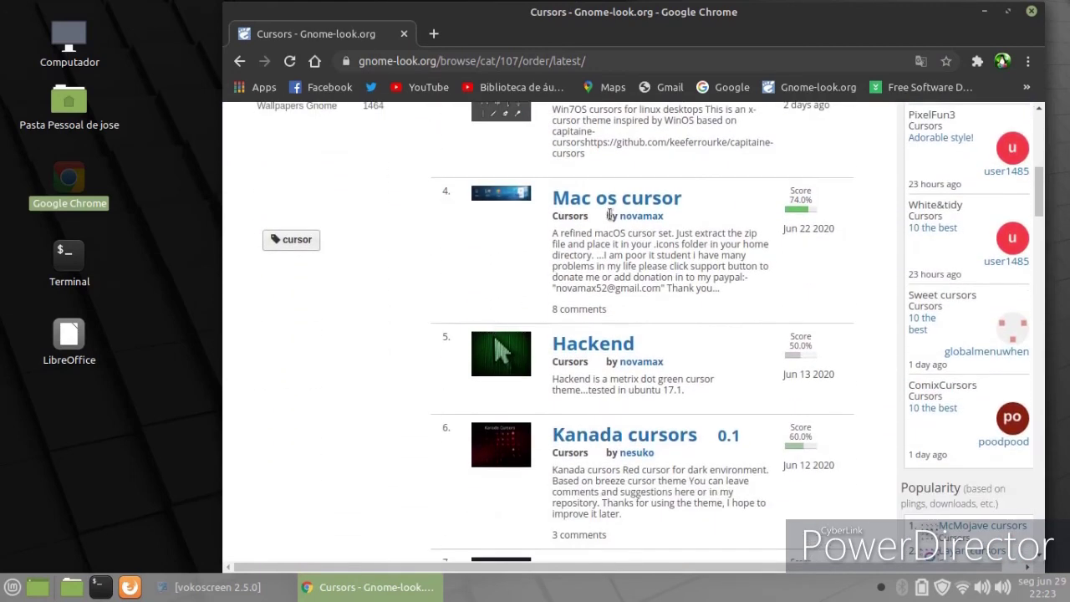
Download macOS Cursor Set 1.1.zip from the Mac os cursor page into the Transferências folder and close the browser.
left_click(603, 207)
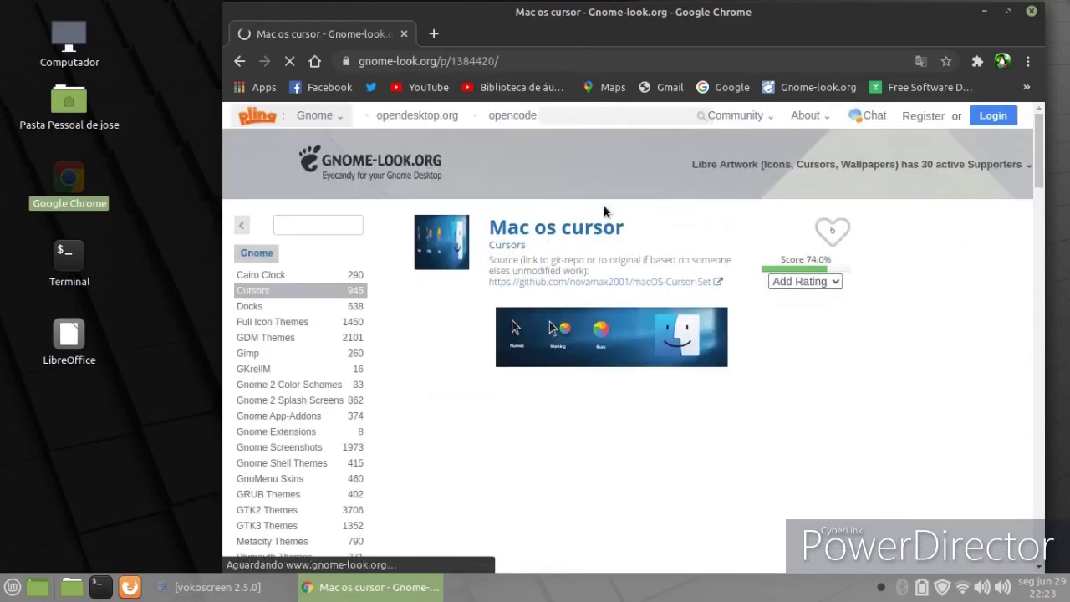
scroll(602, 211, "down", 5)
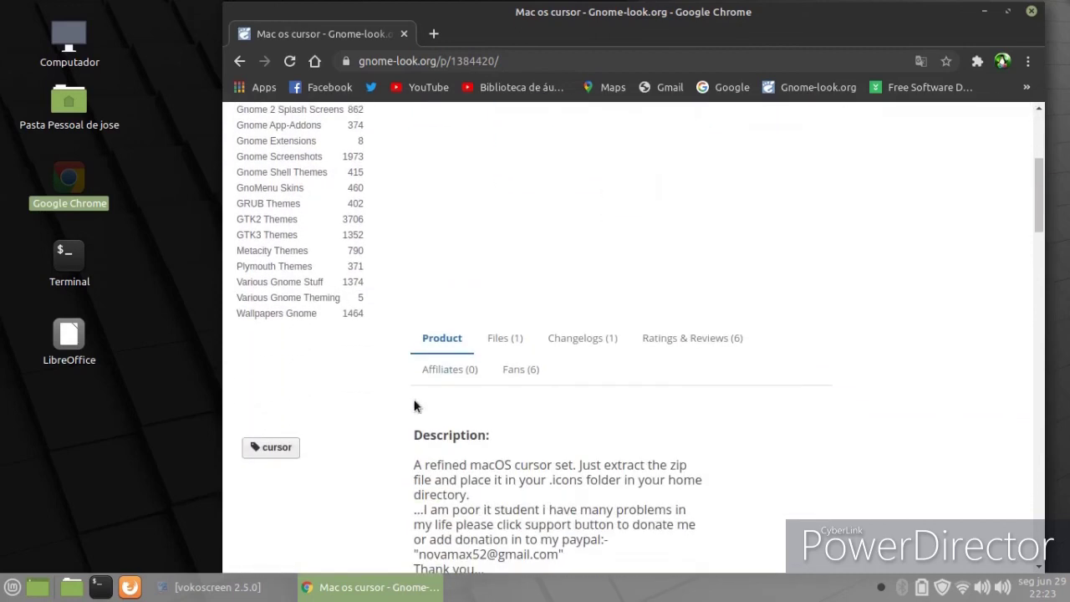
left_click(500, 341)
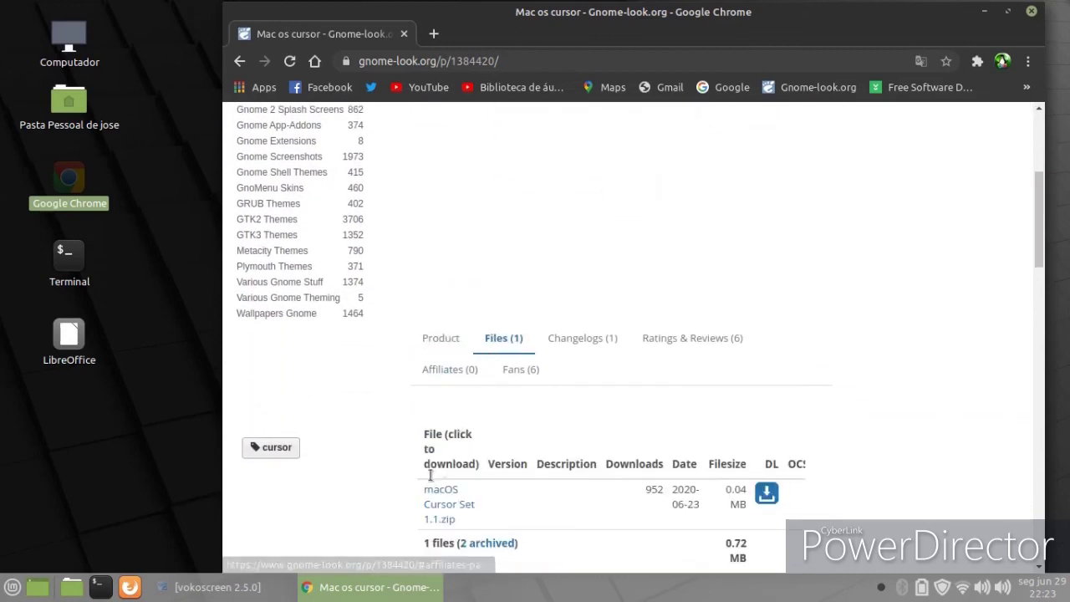
scroll(599, 492, "down", 1)
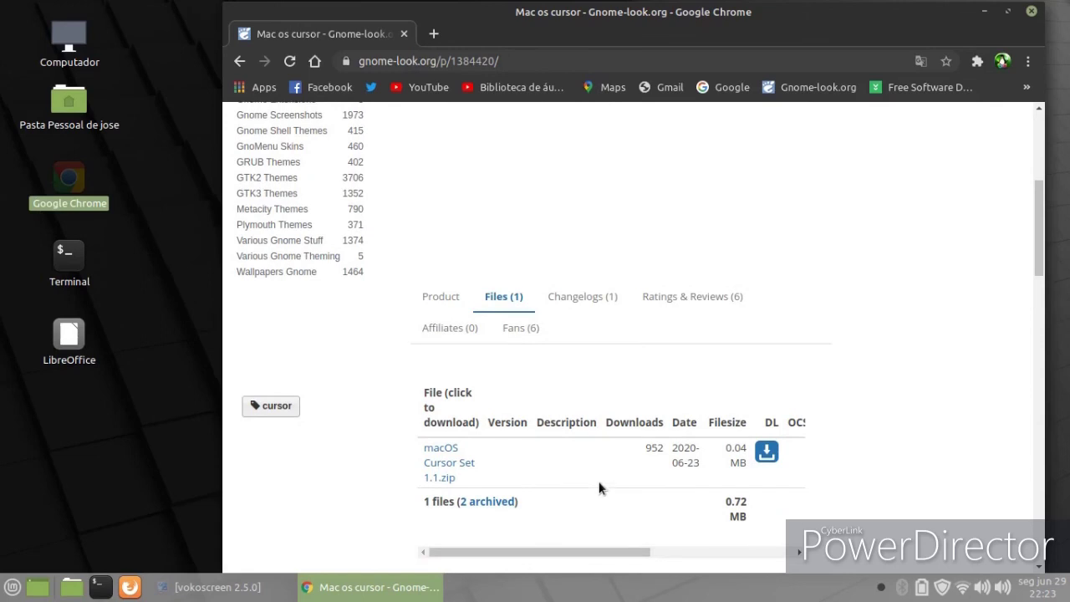
left_click(764, 453)
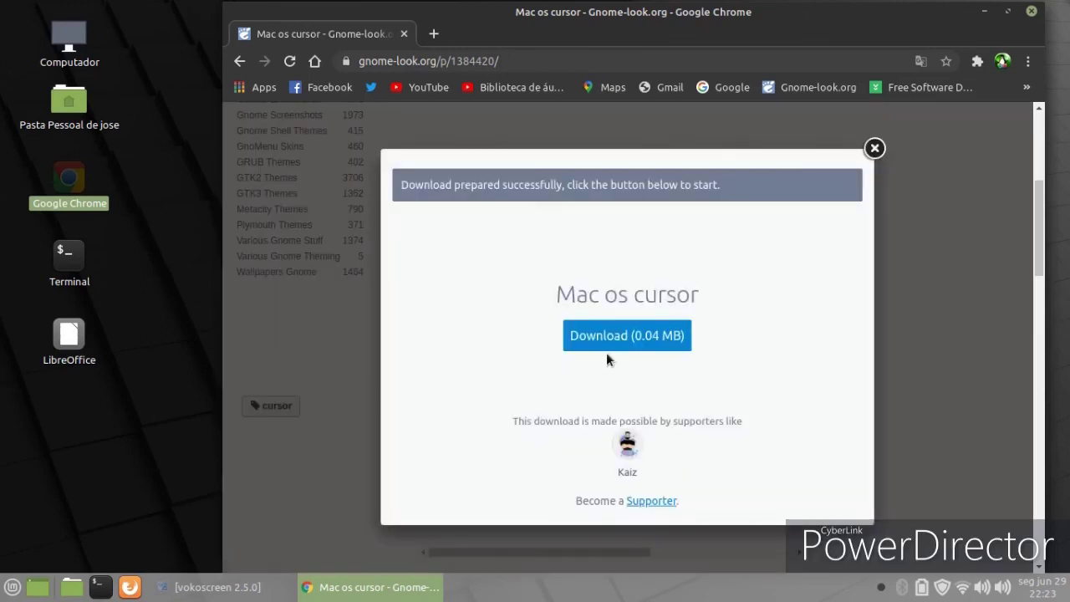
left_click(606, 338)
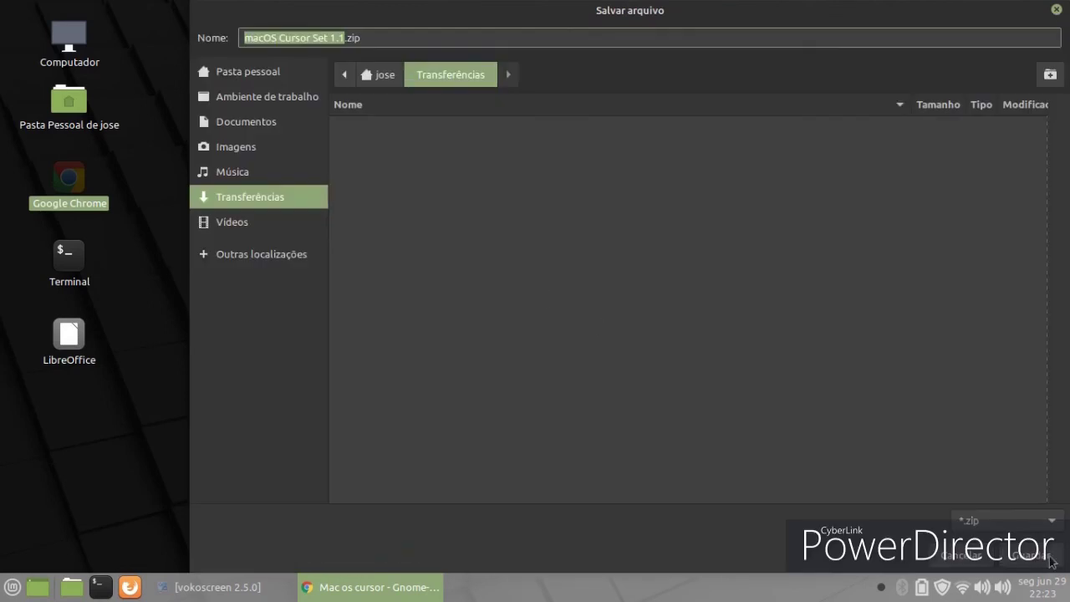
left_click(1049, 558)
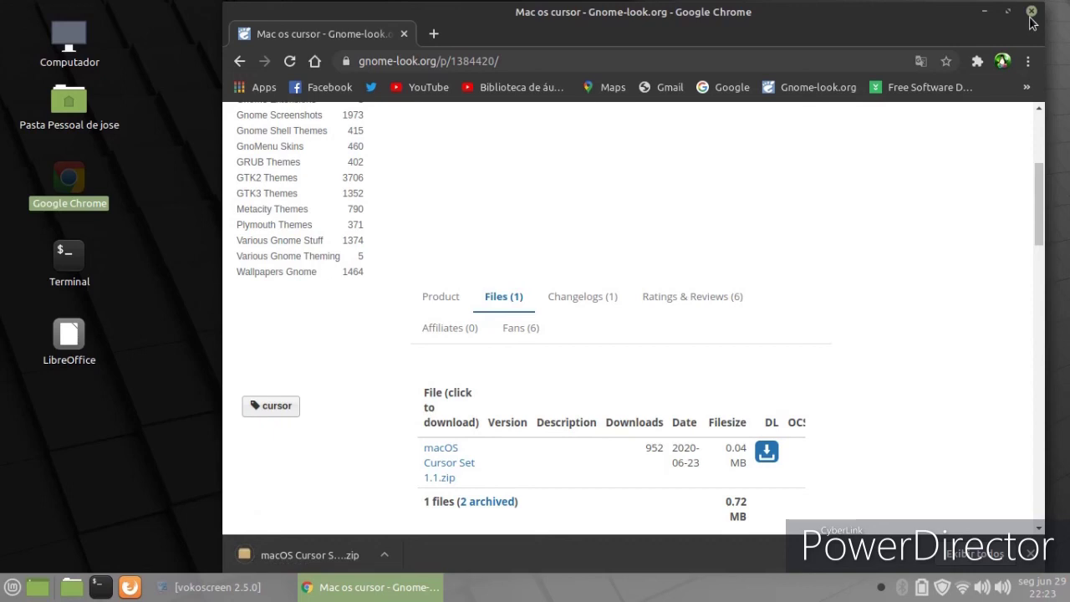
left_click(1032, 12)
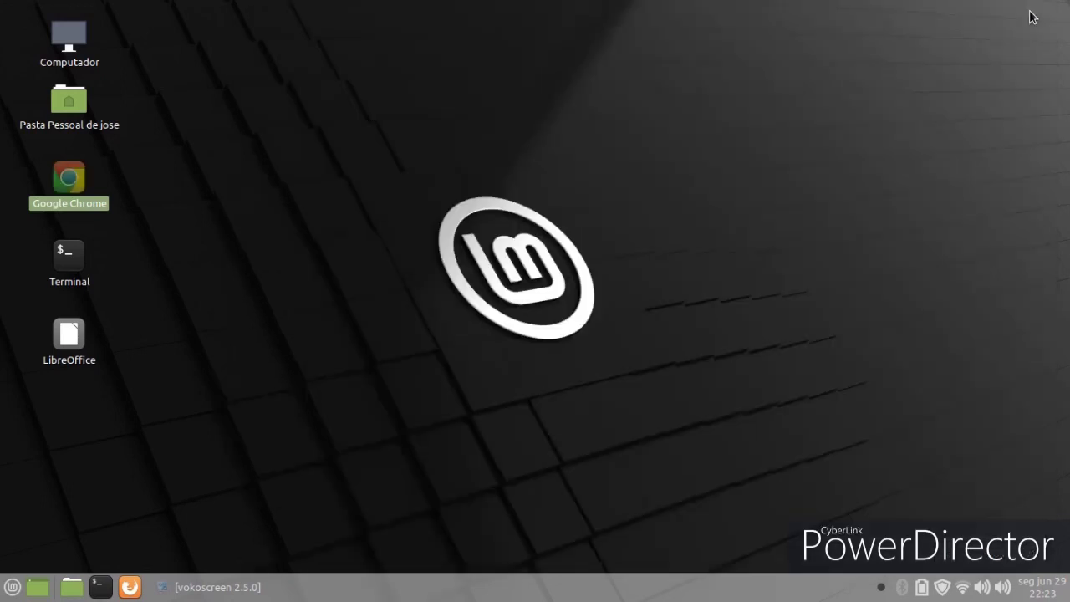